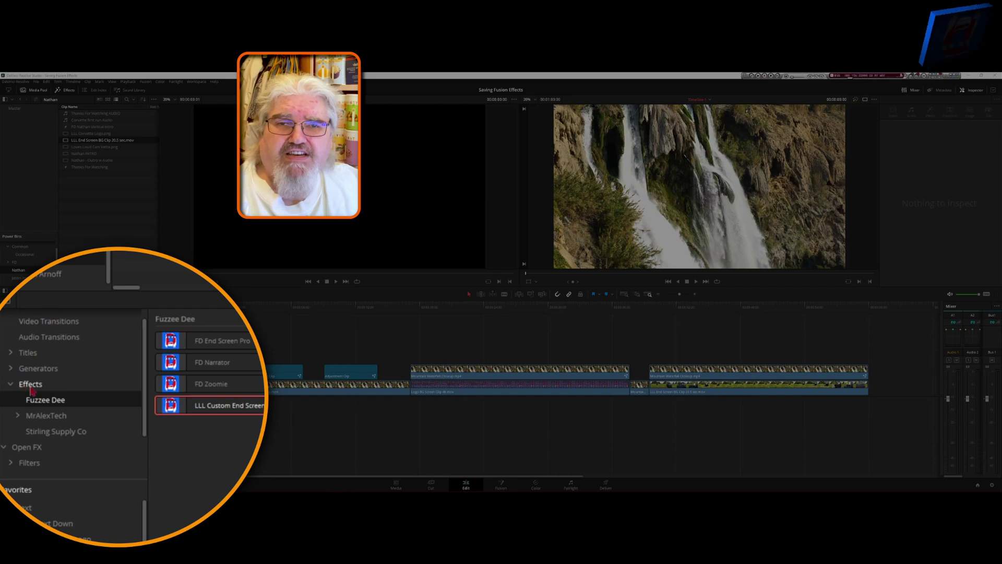
# Browse the Fuzzee Dee category in the effects library and select the first adjustment clip on Video 2
pyautogui.click(31, 386)
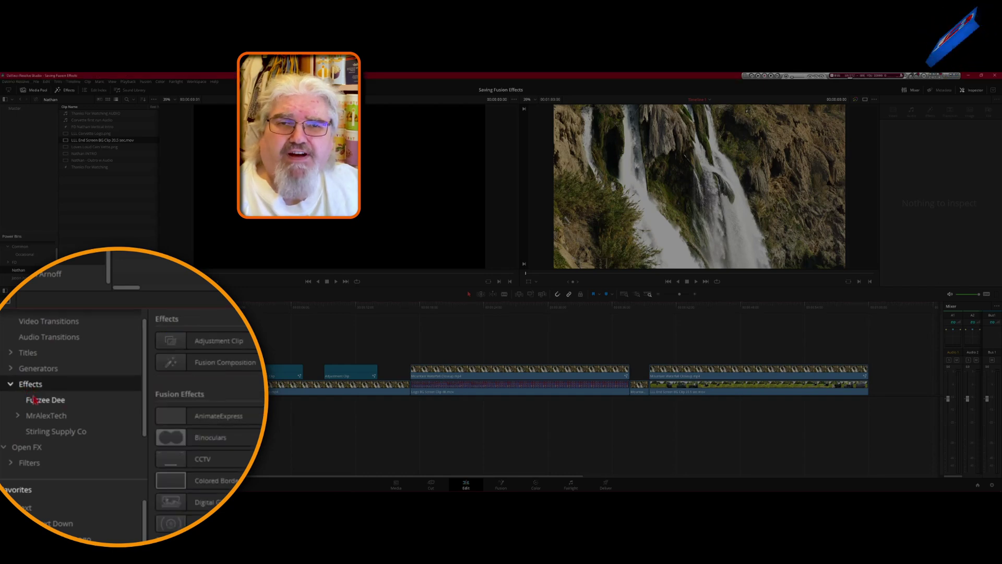
pyautogui.click(43, 403)
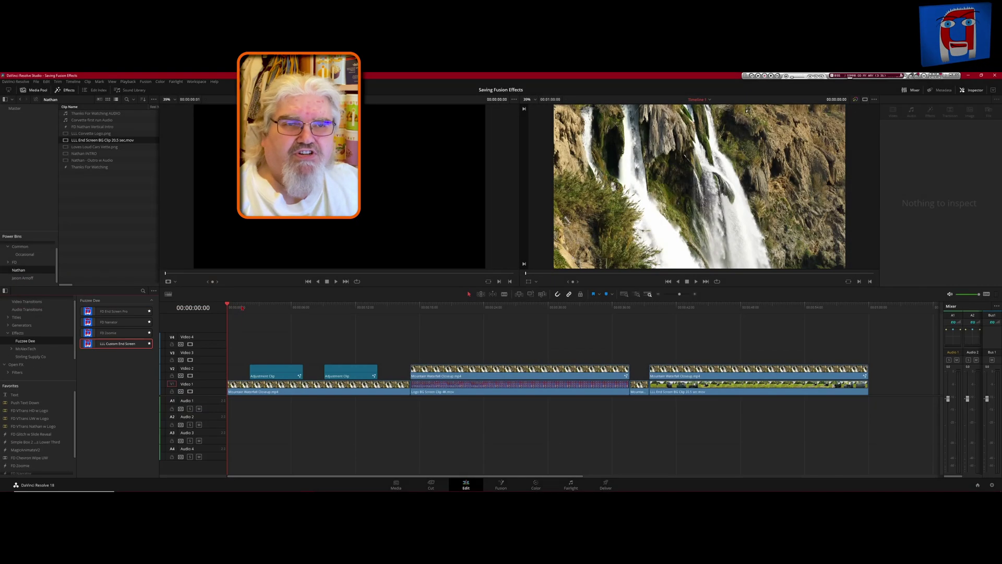
pyautogui.click(243, 317)
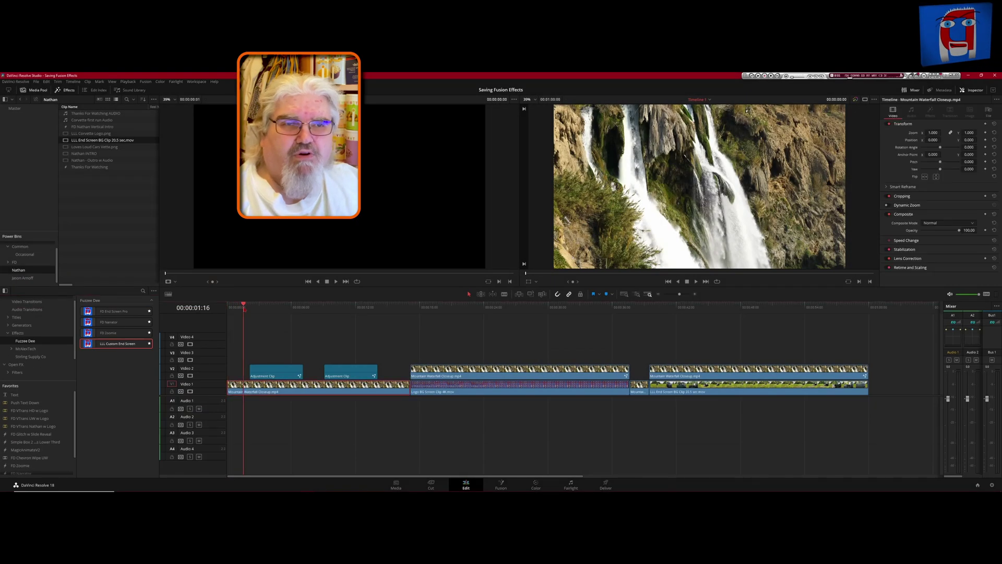
pyautogui.click(277, 373)
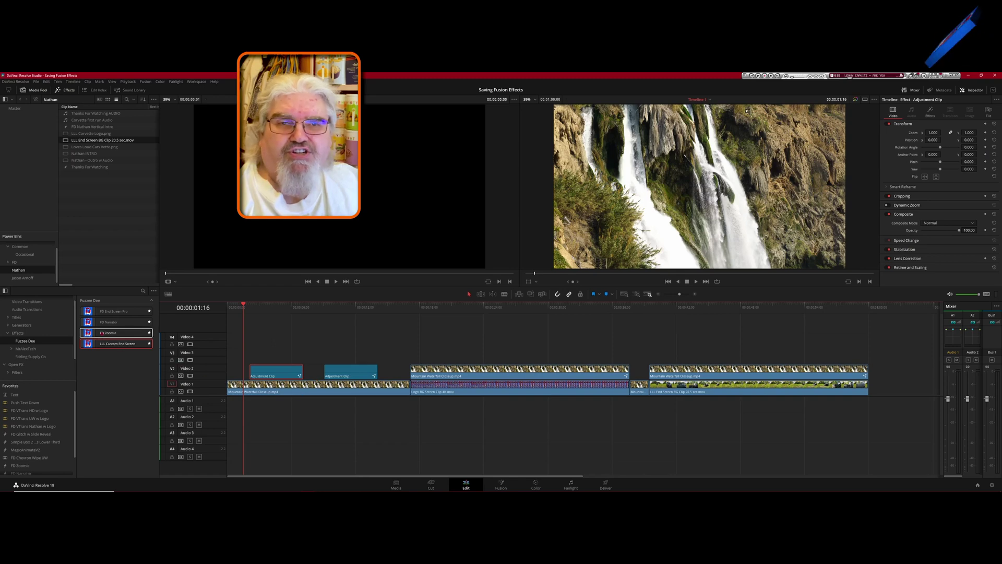
pyautogui.moveTo(115, 333); pyautogui.dragTo(279, 380)
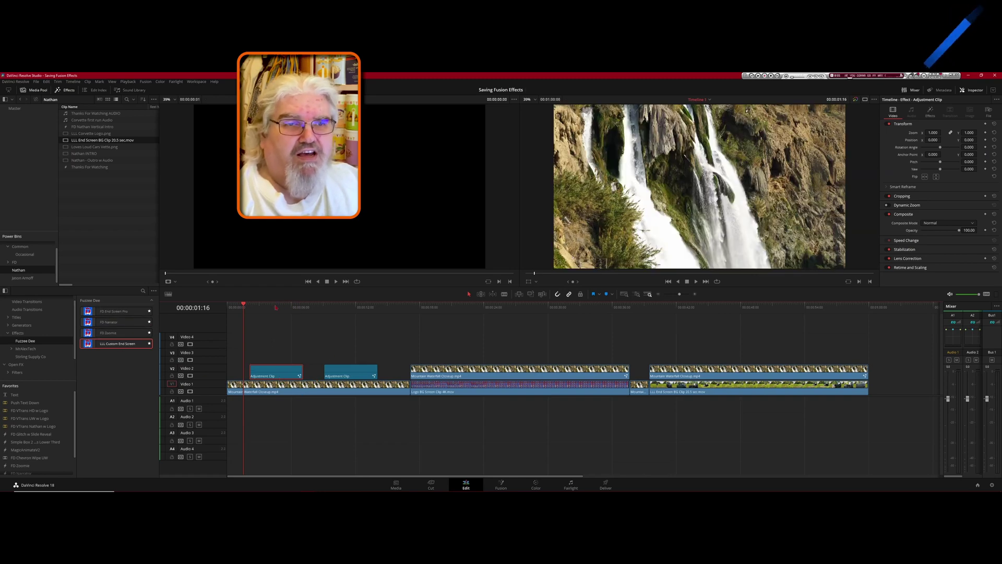
# Examine the outline and zoom options of the FD Zoomie effect on the first adjustment clip
pyautogui.click(276, 308)
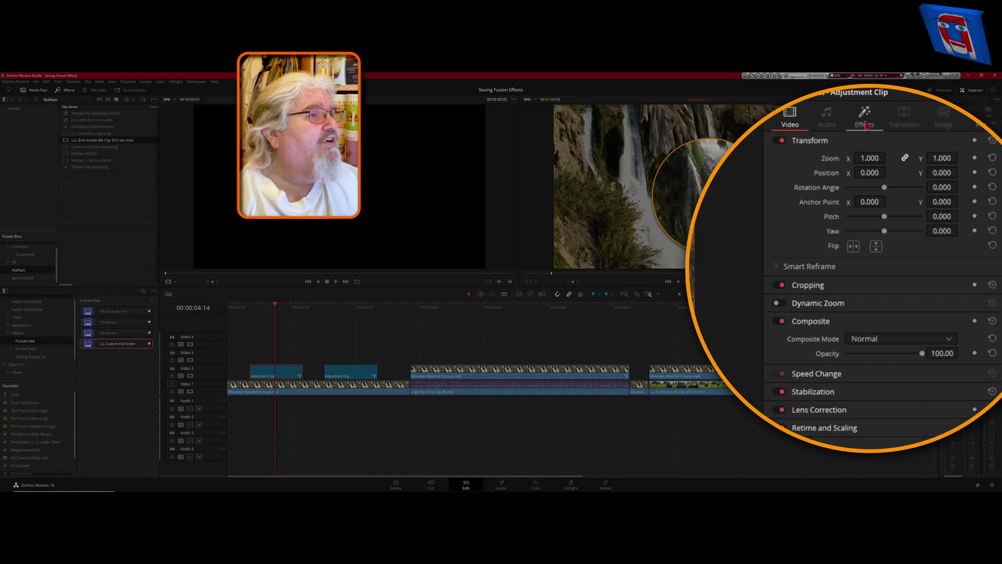
pyautogui.click(930, 111)
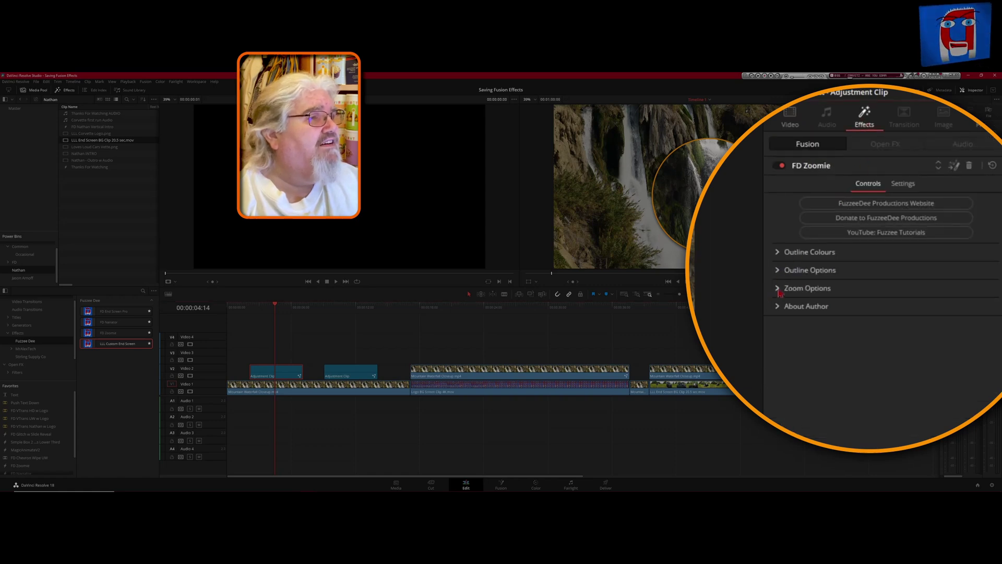
pyautogui.click(776, 253)
pyautogui.click(777, 254)
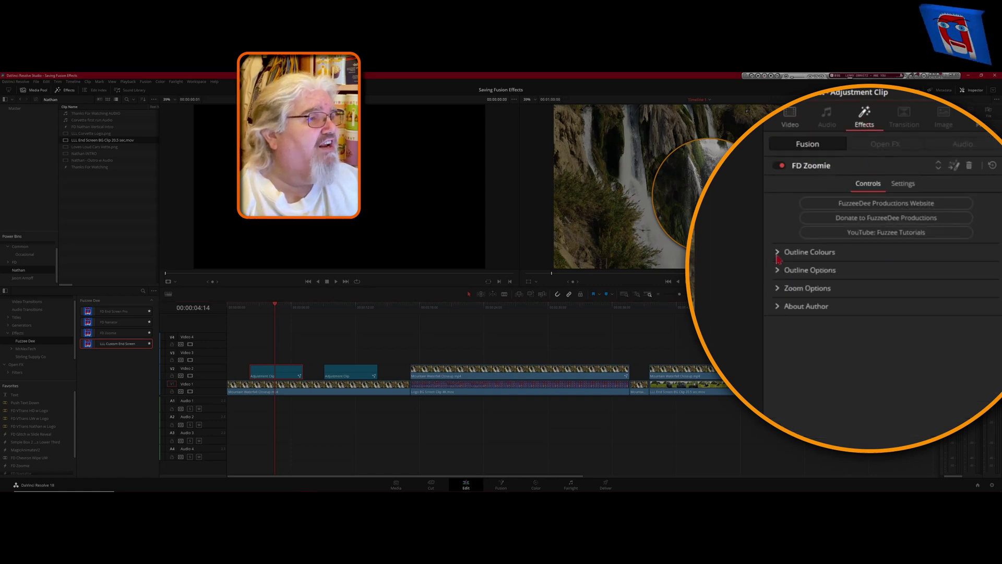
pyautogui.click(777, 272)
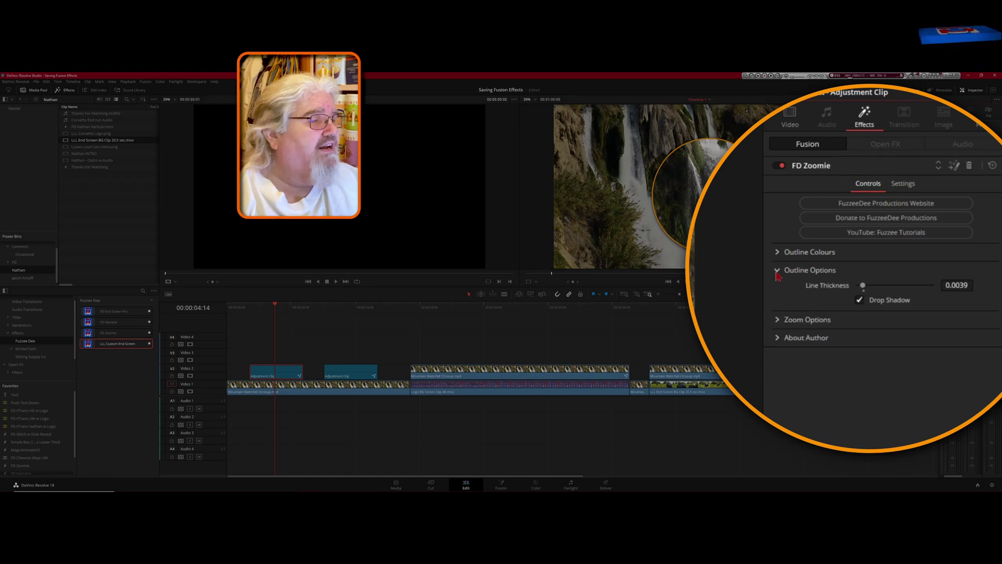
pyautogui.click(777, 271)
pyautogui.click(777, 288)
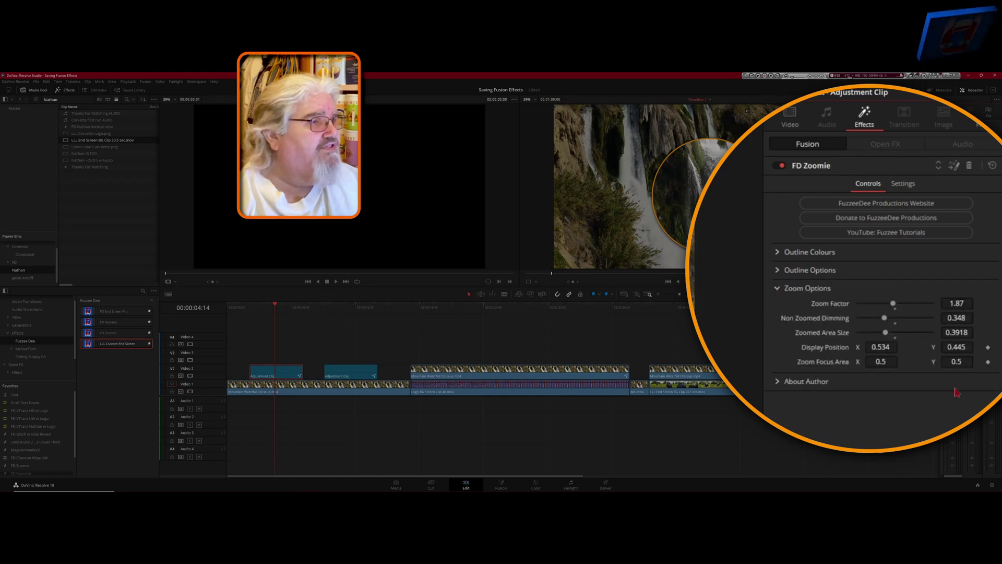
pyautogui.click(778, 291)
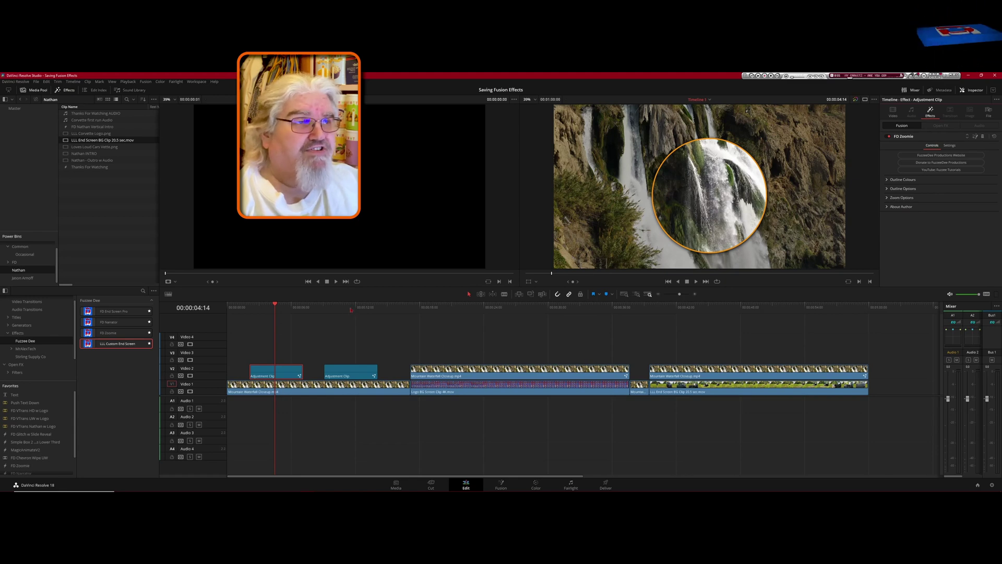
# View the second adjustment clip's zoom effect and play back part of the FuzzeeDee end screen on the timeline
pyautogui.click(351, 308)
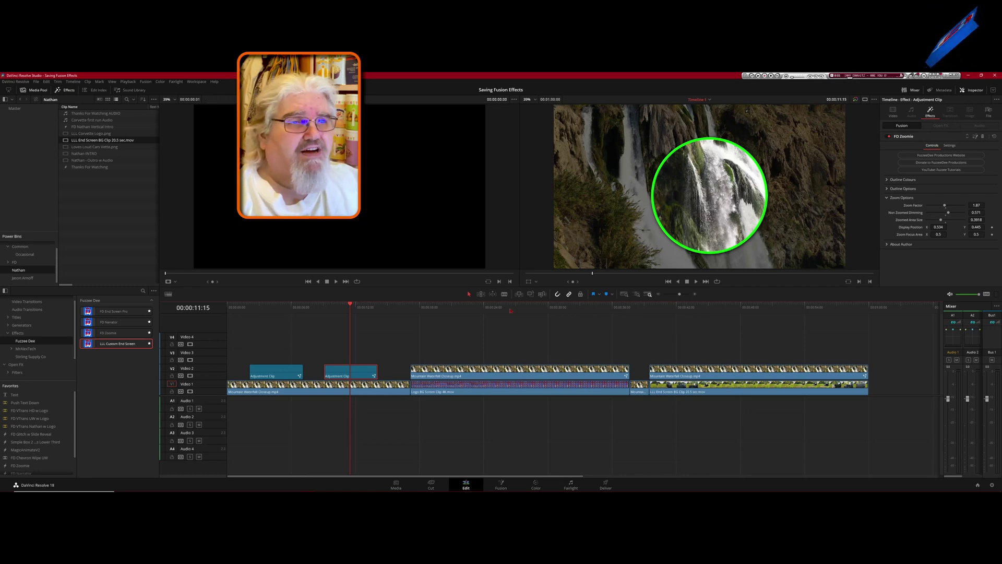
pyautogui.click(510, 310)
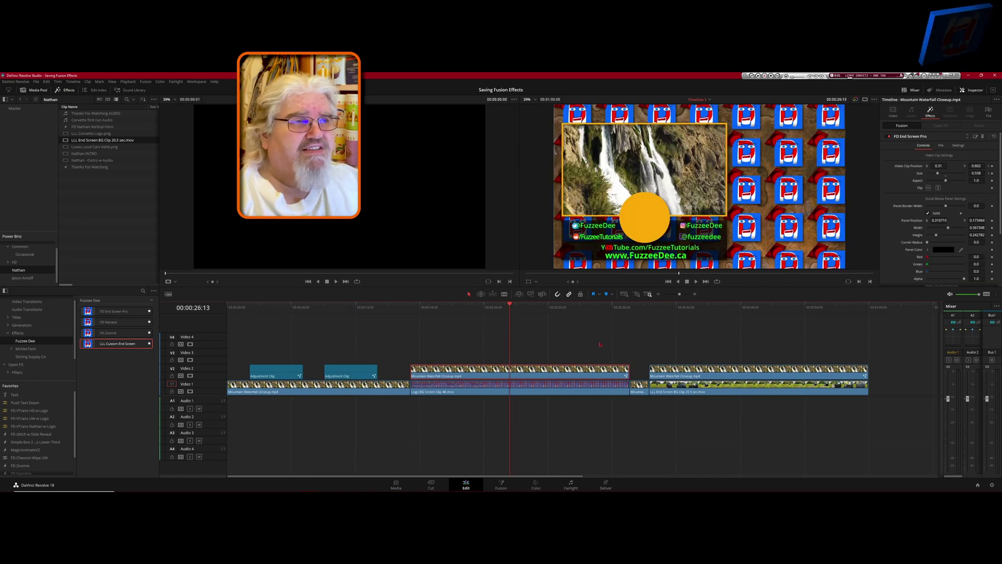
pyautogui.click(429, 307)
pyautogui.press('space')
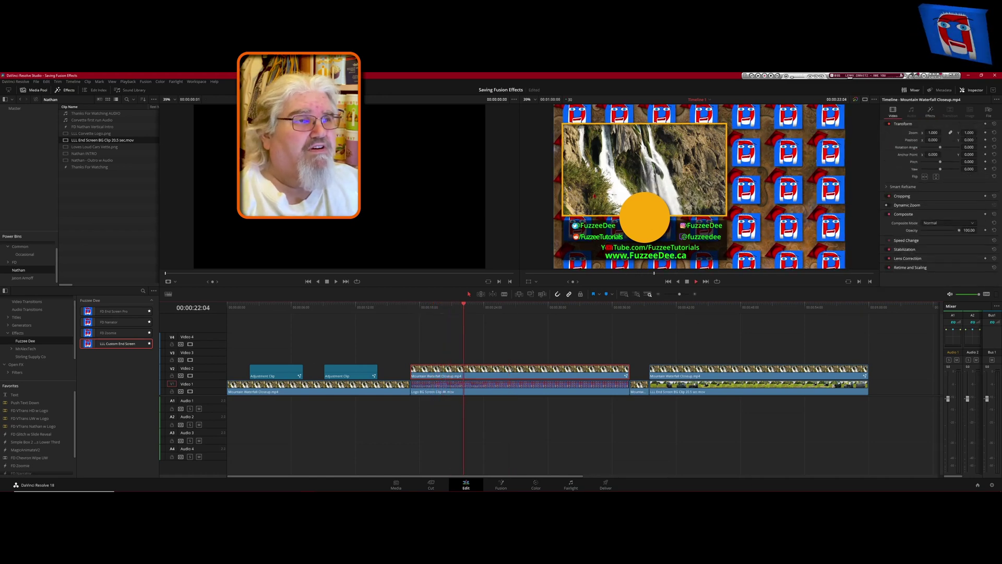
pyautogui.press('space')
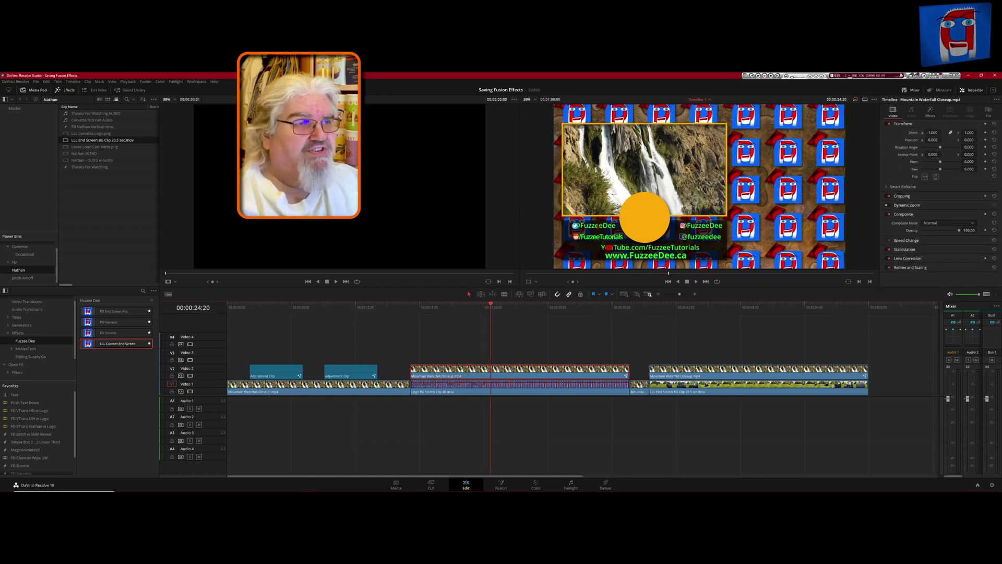
# Compare the LovesLoudCars end screen with the FuzzeeDee end screen on the timeline
pyautogui.click(688, 306)
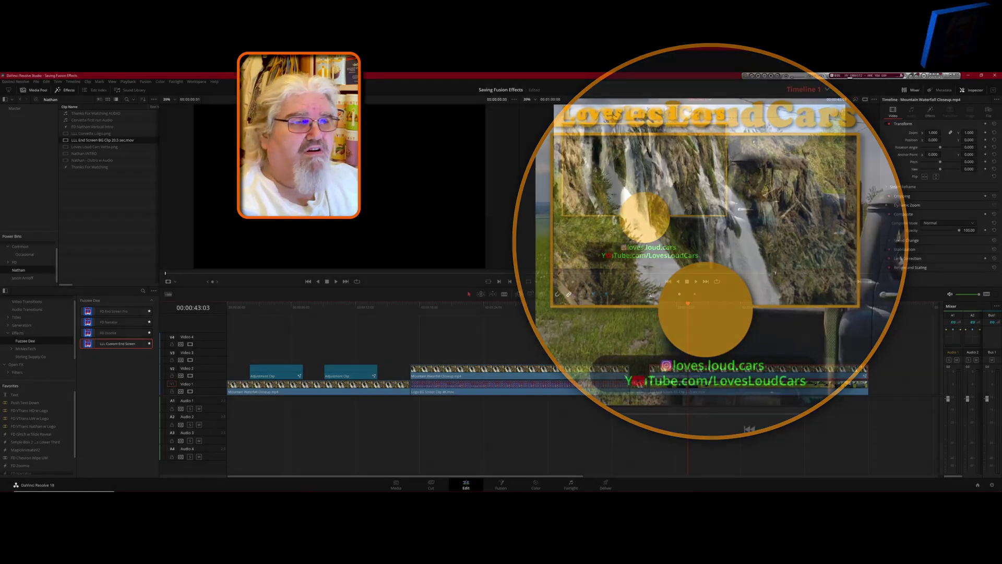
pyautogui.click(643, 308)
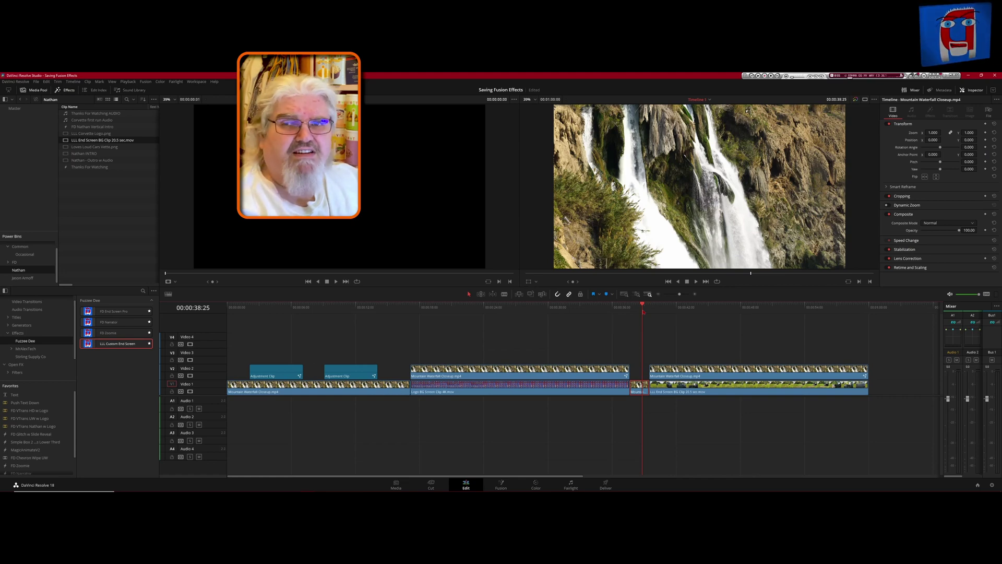
pyautogui.moveTo(643, 312); pyautogui.dragTo(665, 312)
pyautogui.click(698, 375)
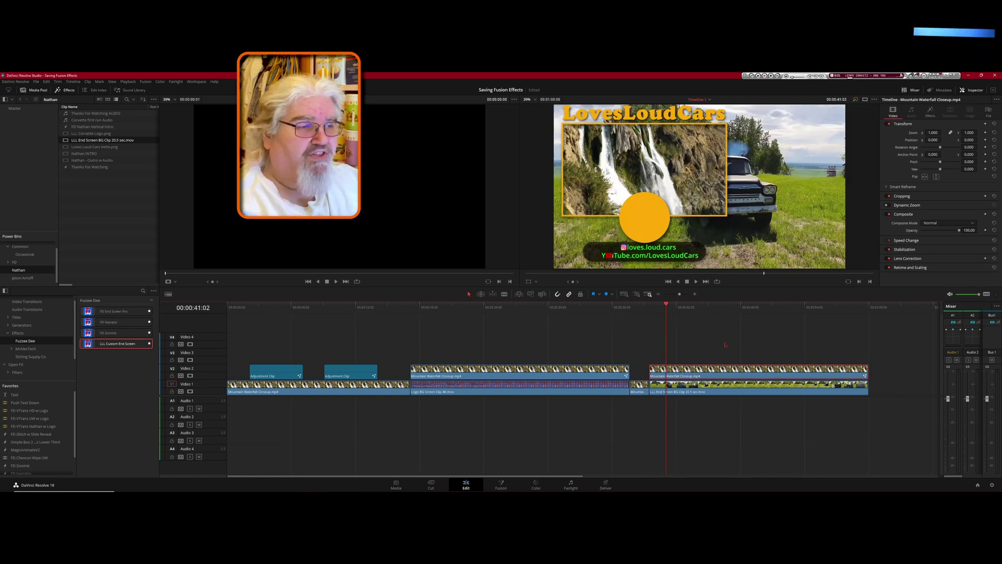
pyautogui.click(603, 376)
pyautogui.click(579, 307)
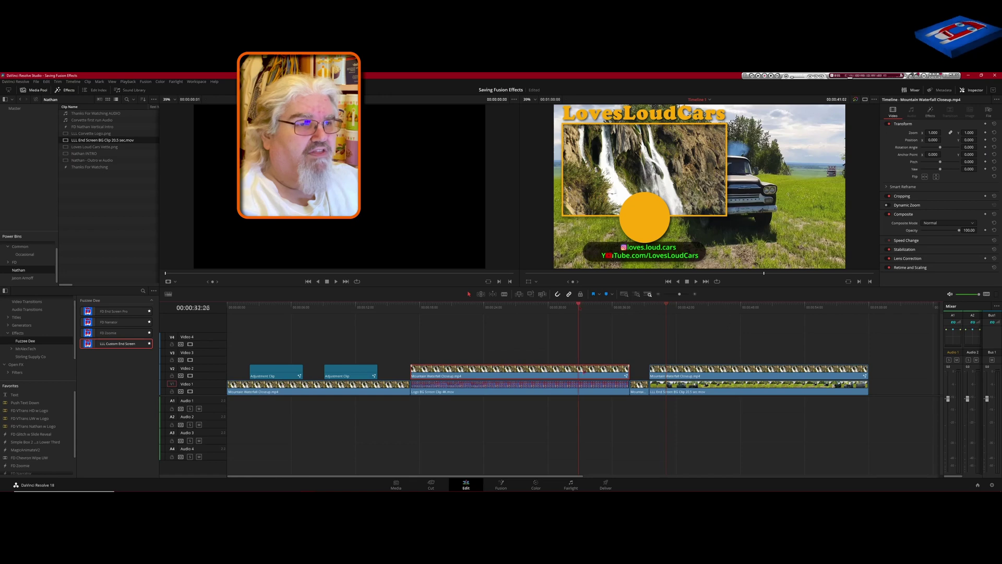
# Recolour the video border and circle of the last waterfall clip's LLL Custom End Screen effect to green and open the clip in Fusion
pyautogui.click(745, 309)
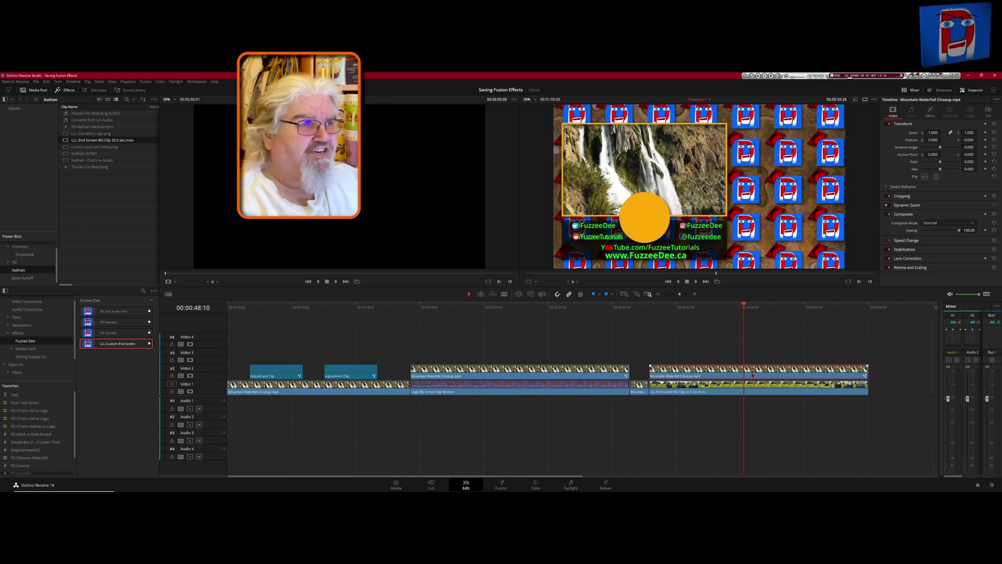
pyautogui.click(930, 111)
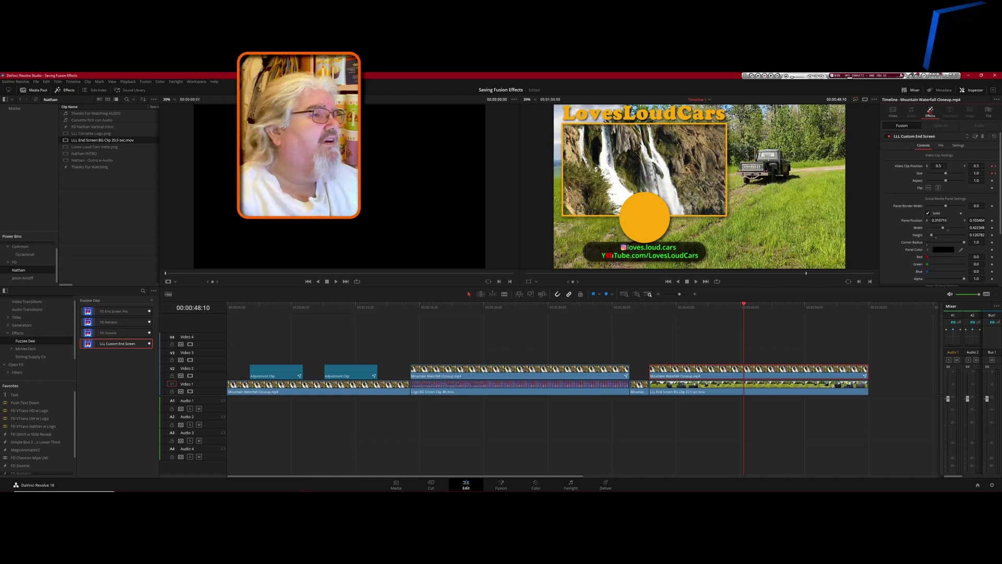
pyautogui.scroll(-8, 901, 238)
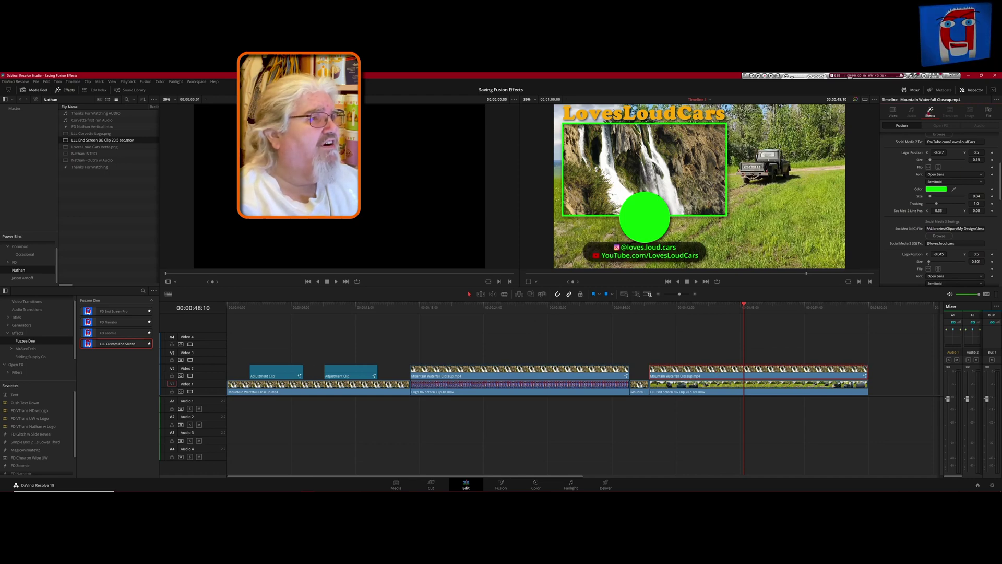
pyautogui.scroll(5, 958, 180)
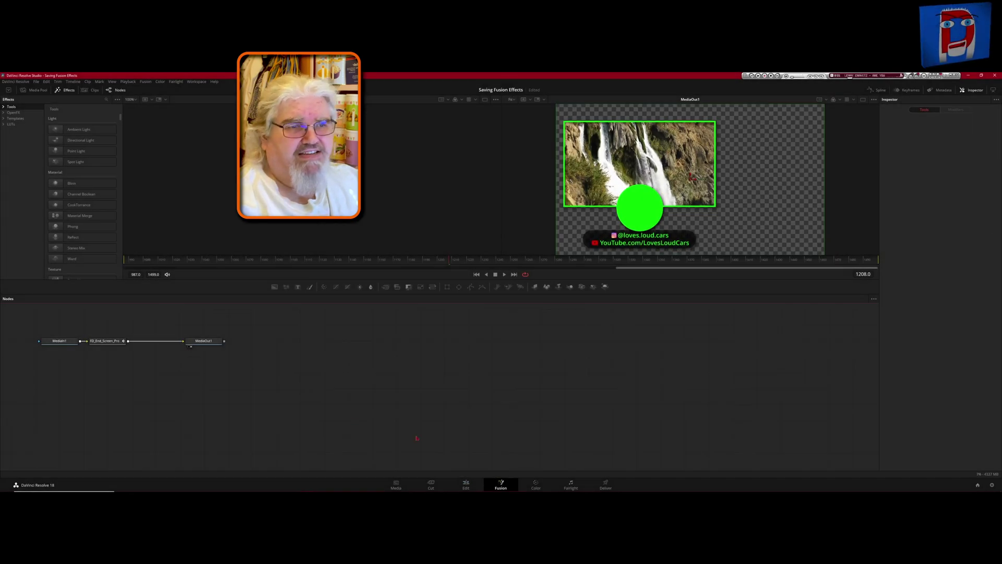
# Copy the FD_End_Screen_Pro node from the clip's node graph
pyautogui.click(105, 341)
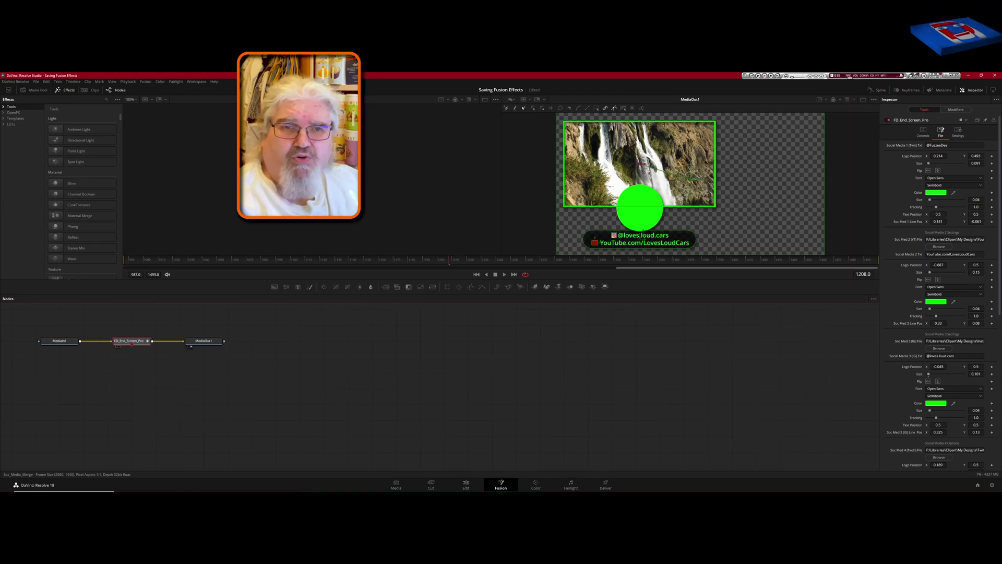
pyautogui.rightClick(110, 345)
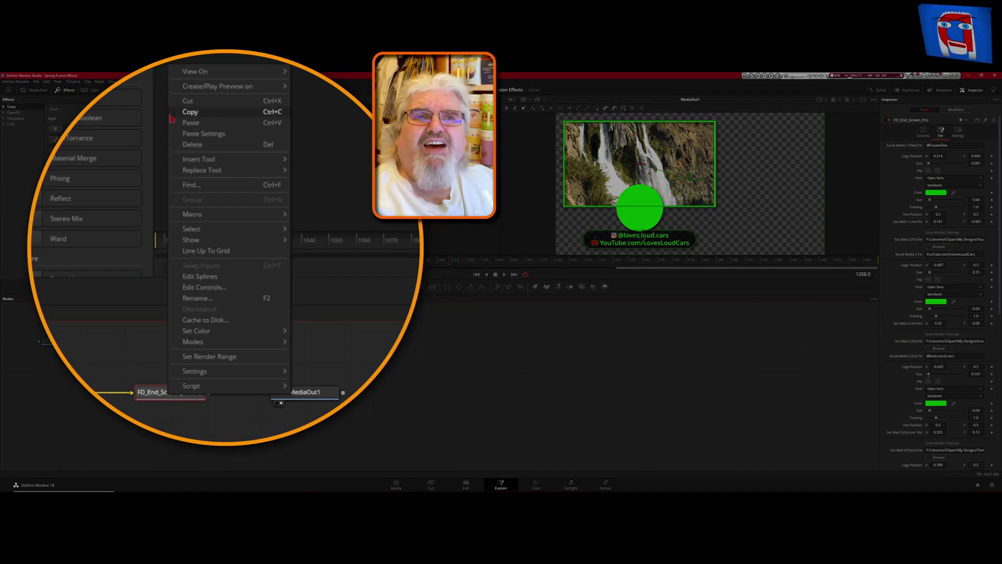
pyautogui.click(196, 113)
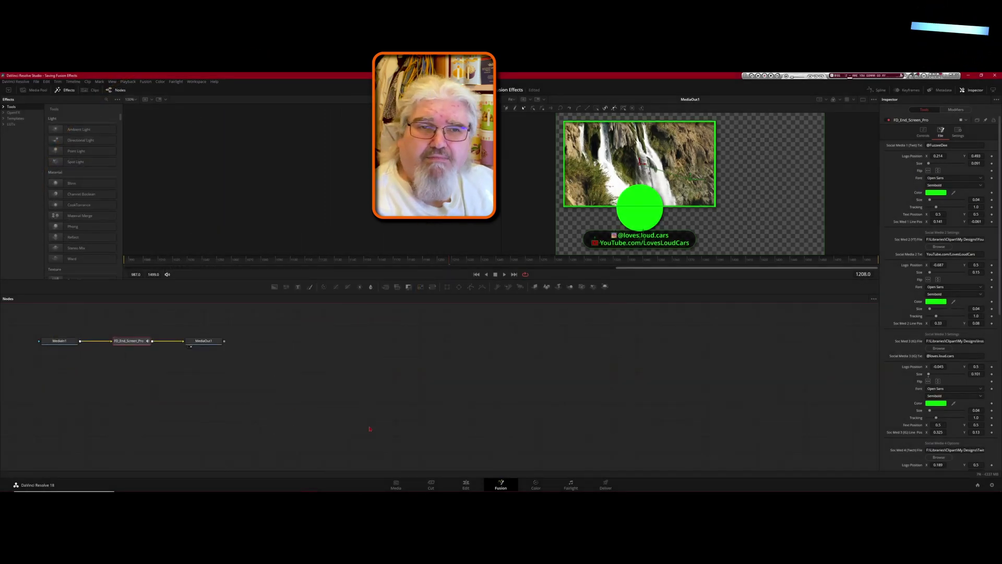
# Switch to Notepad++, paste the copied node's script into a new document, and show its beginning
pyautogui.moveTo(350, 488)
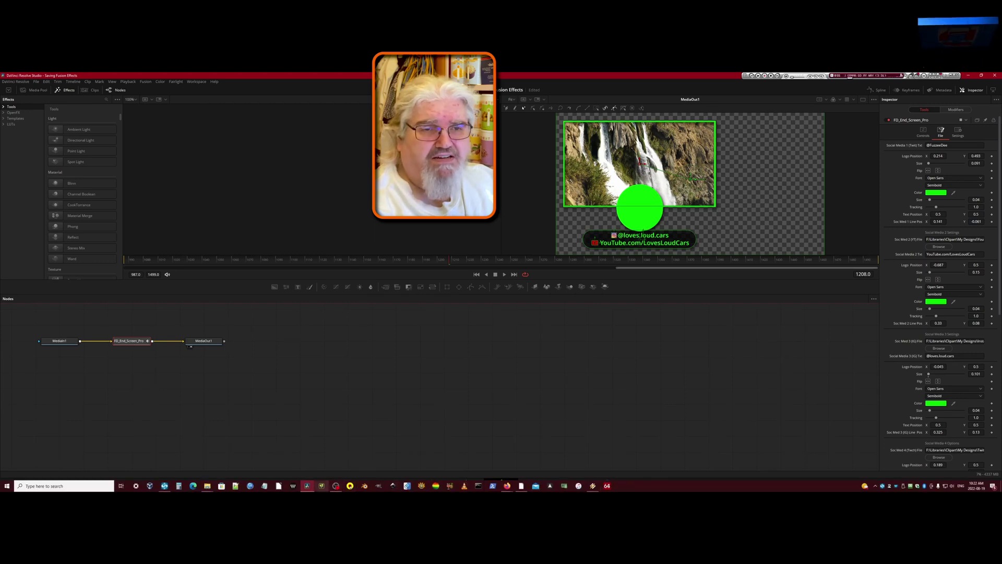
pyautogui.click(264, 485)
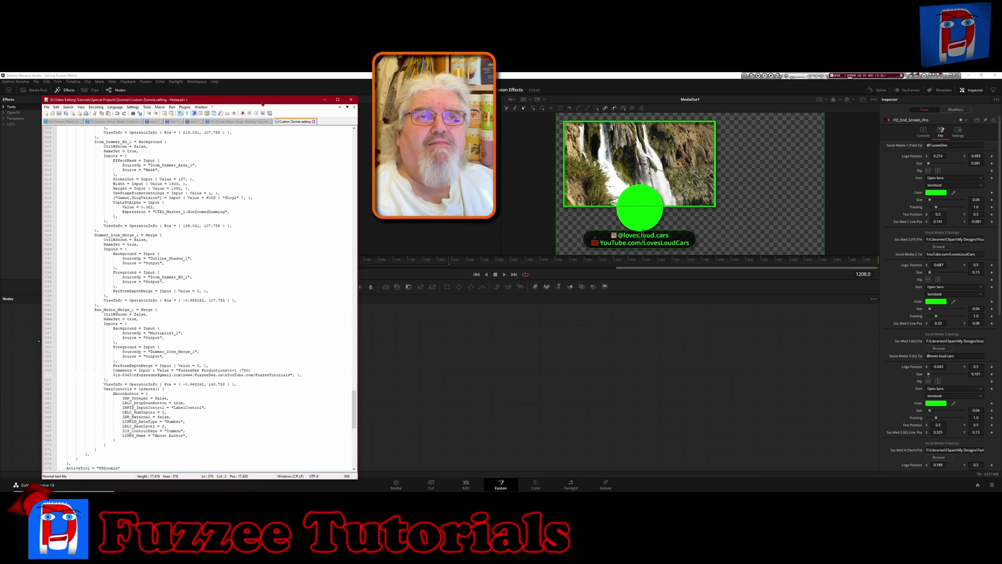
pyautogui.click(46, 113)
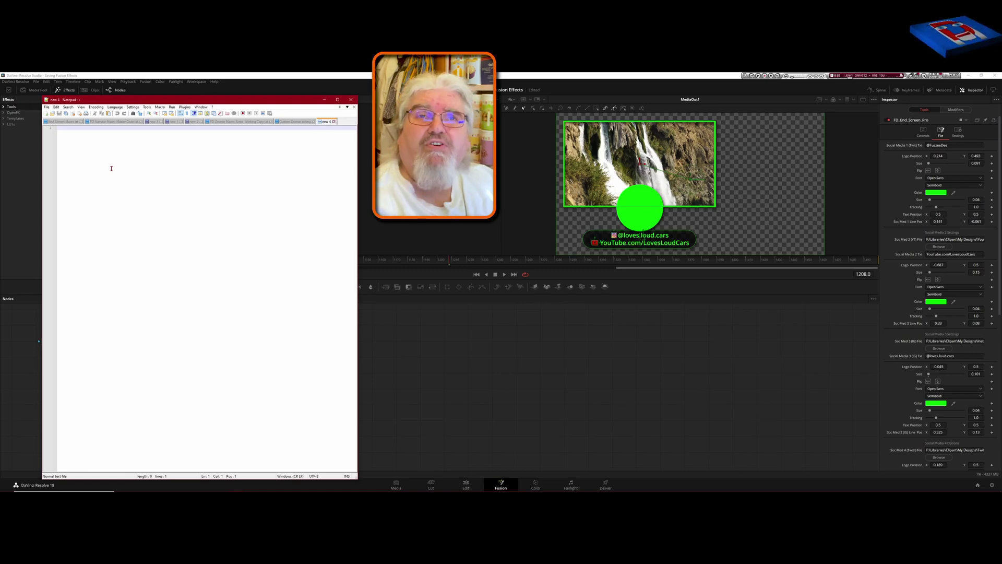
pyautogui.hotkey('ctrl', 'v')
pyautogui.scroll(20, 242, 252)
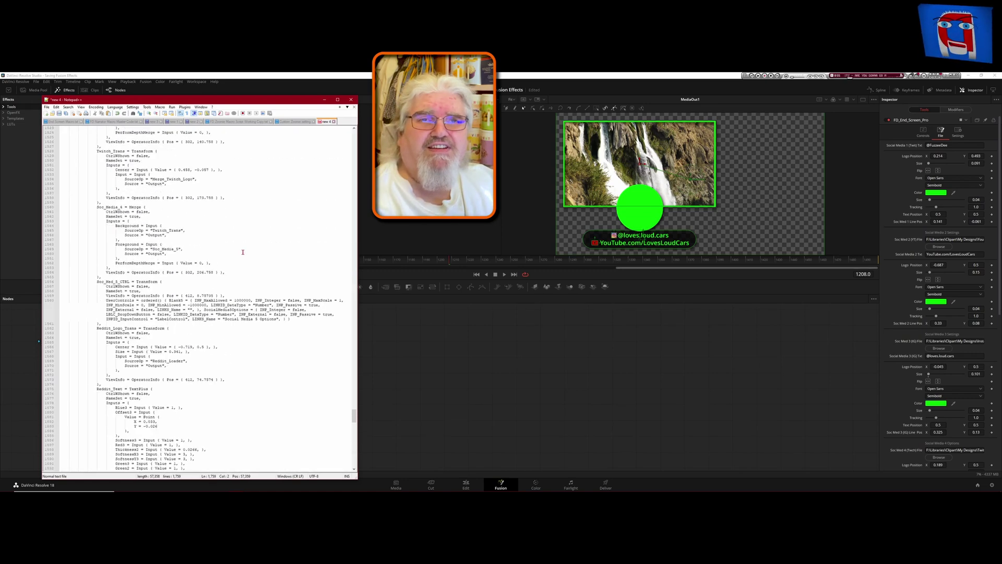
pyautogui.scroll(20, 242, 252)
pyautogui.scroll(6, 242, 252)
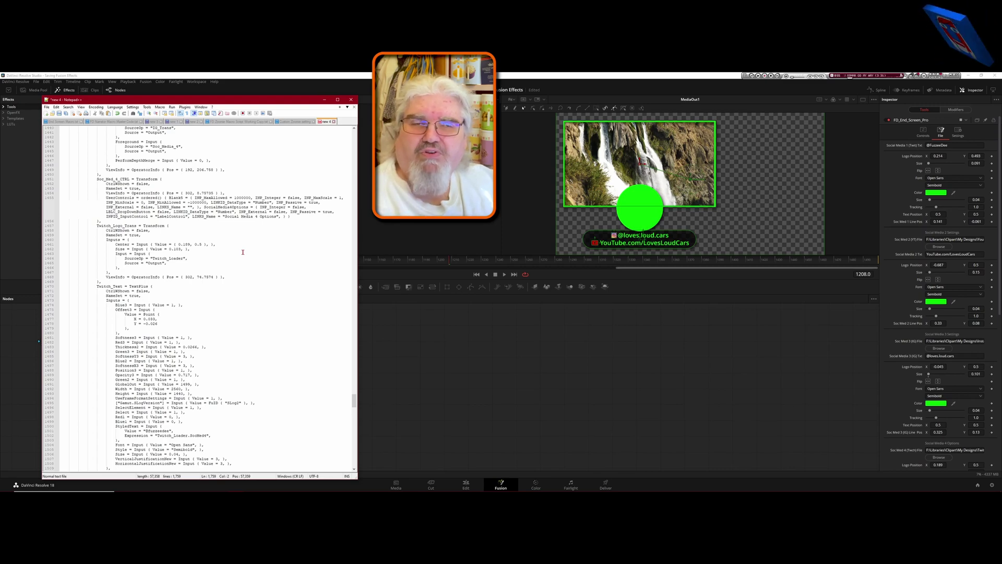
pyautogui.scroll(6, 242, 252)
pyautogui.moveTo(356, 401); pyautogui.dragTo(354, 135)
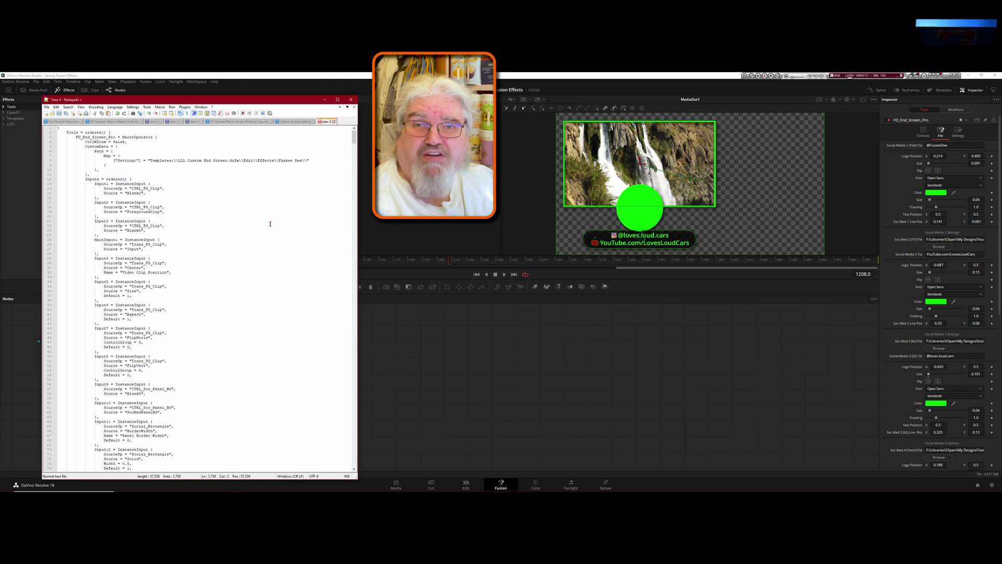
# Save the script as the text file "Sample End Screen Settings" in the "Saving Customized 3rd Party Fusion FX" folder on the Video Editing drive
pyautogui.hotkey('ctrl', 's')
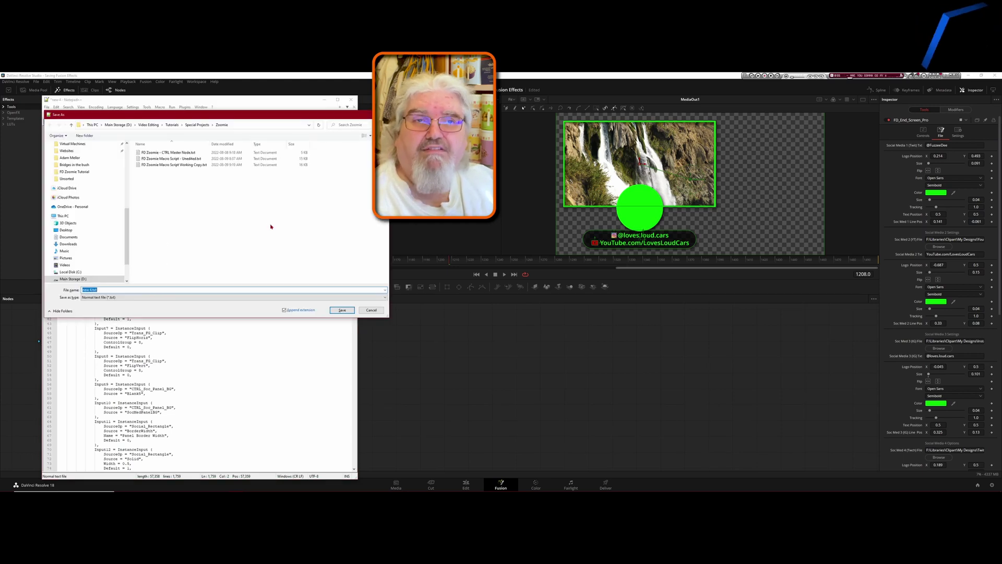
pyautogui.scroll(-2, 89, 224)
pyautogui.write('Sample End Screen Settings')
pyautogui.click(72, 278)
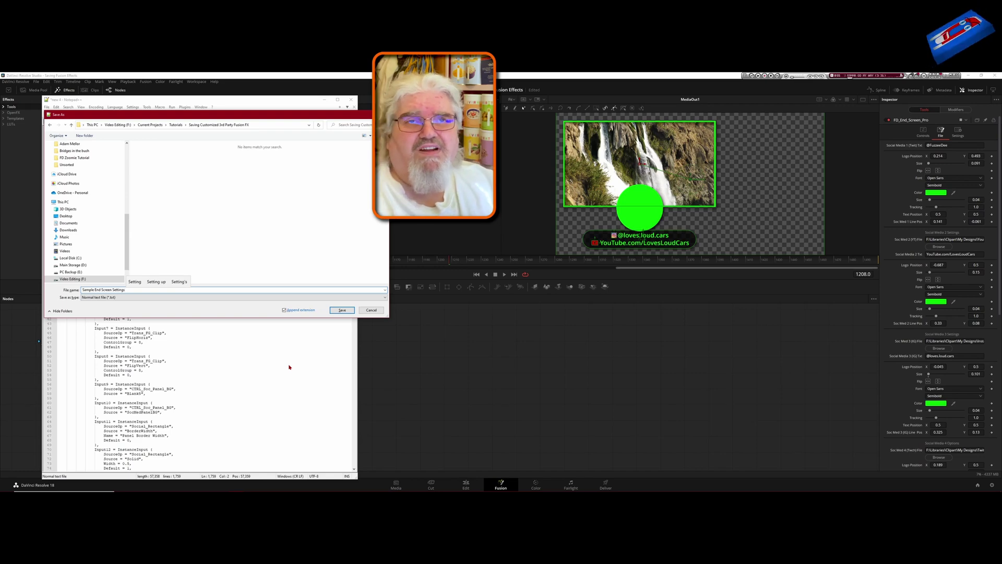
# Open the FD End Screen Pro effect of the waterfall clip above the logo background in Fusion and delete its FD_End_Screen_Pro node
pyautogui.click(466, 487)
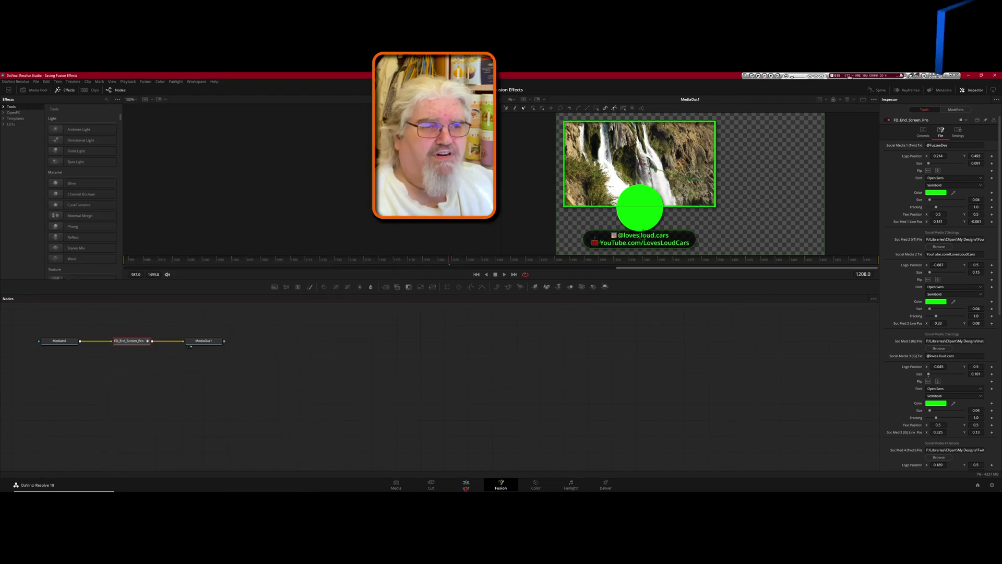
pyautogui.click(466, 485)
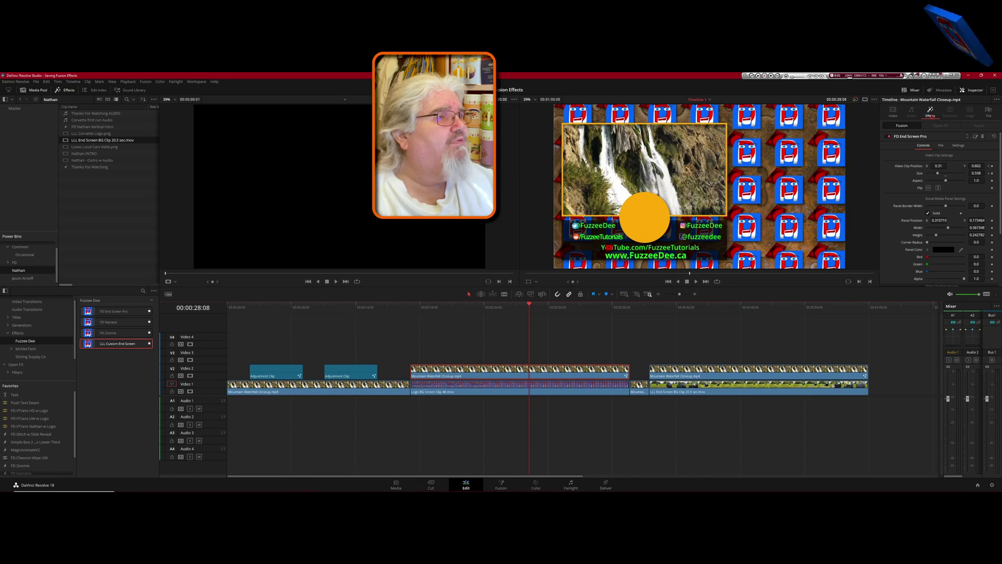
pyautogui.click(976, 136)
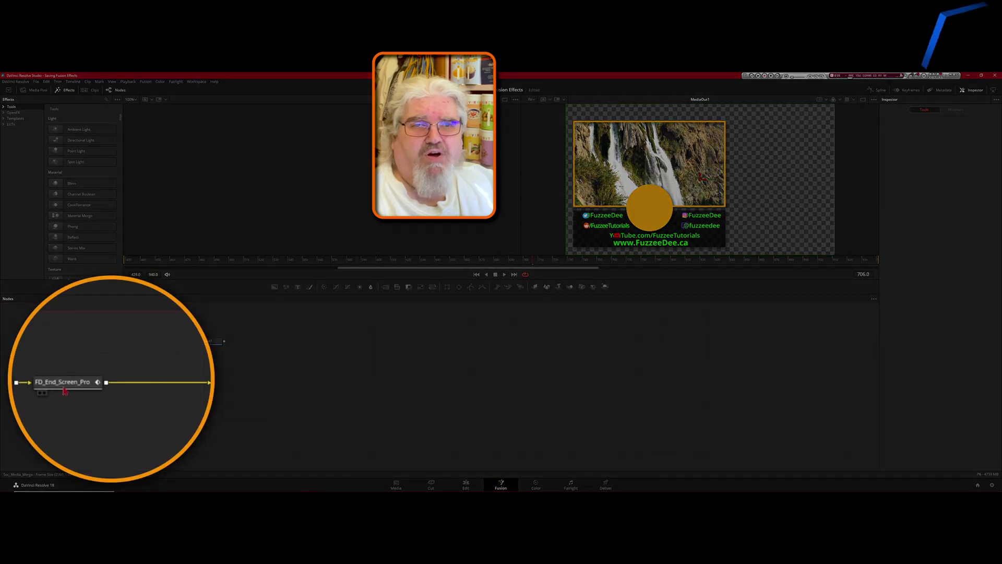
pyautogui.click(115, 382)
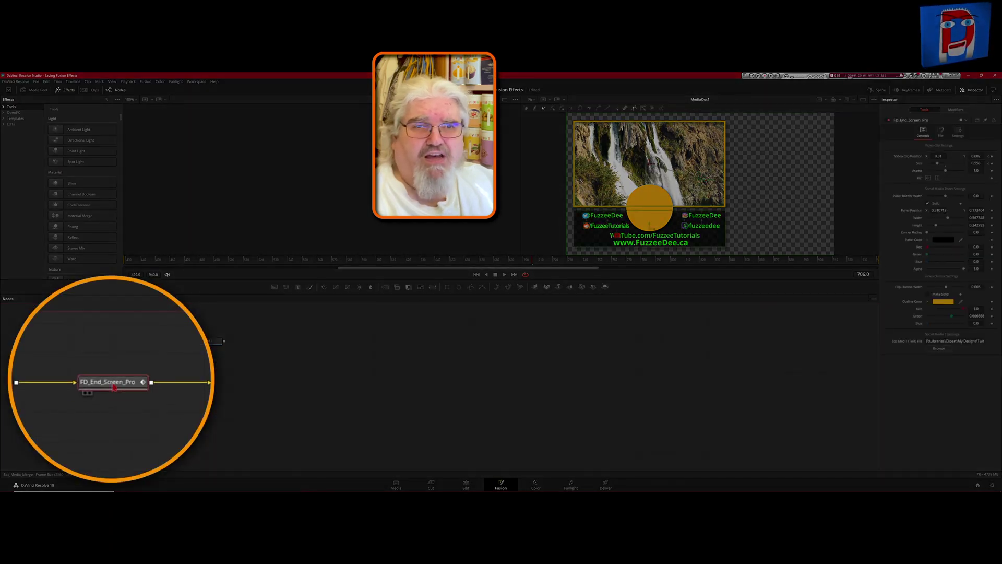
pyautogui.press('Delete')
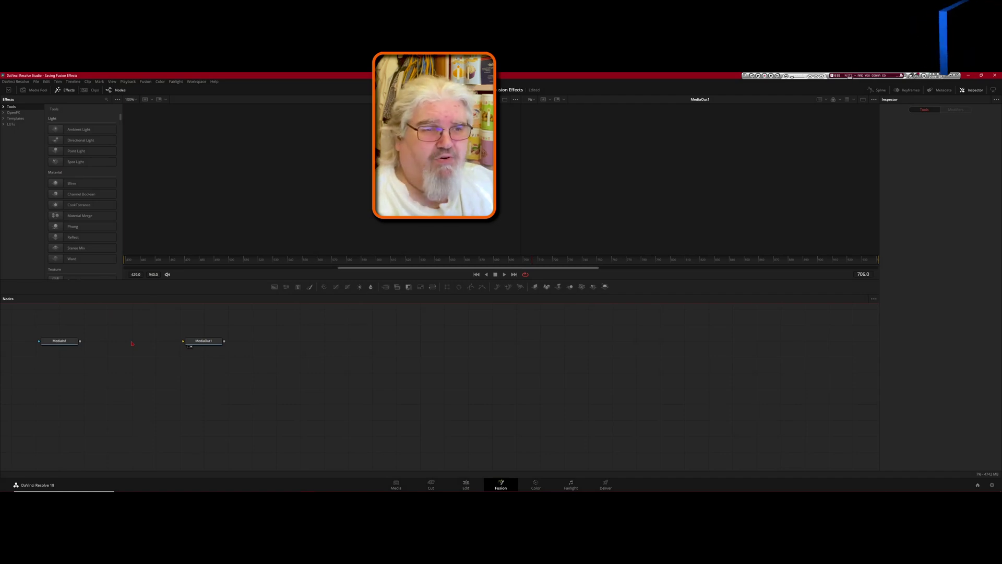
# Add the Sample End Screen Settings.setting file from the "Saving Customized 3rd Party Fusion FX" folder to the node graph between MediaIn1 and MediaOut1
pyautogui.press('super+e')
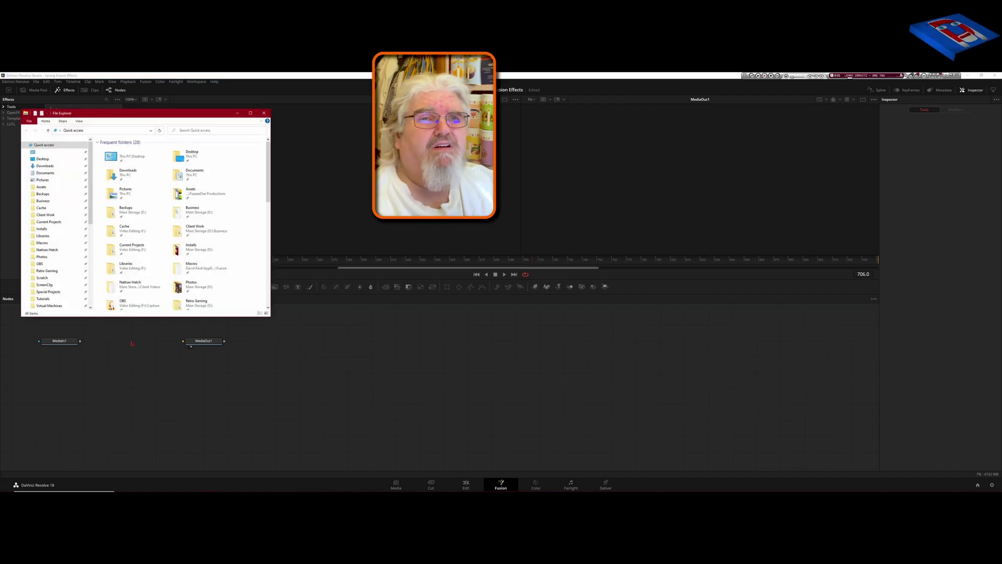
pyautogui.scroll(-2, 55, 224)
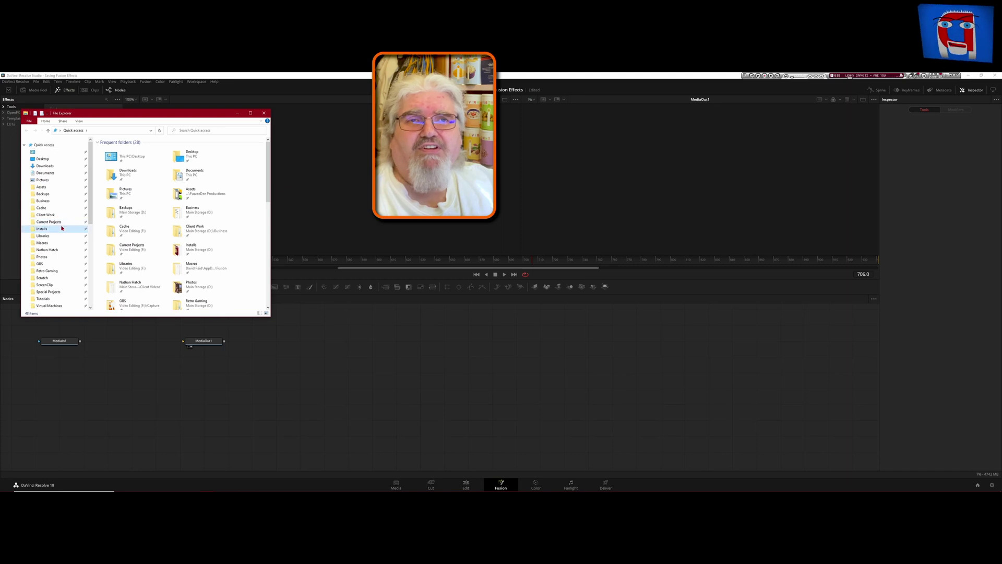
pyautogui.click(50, 230)
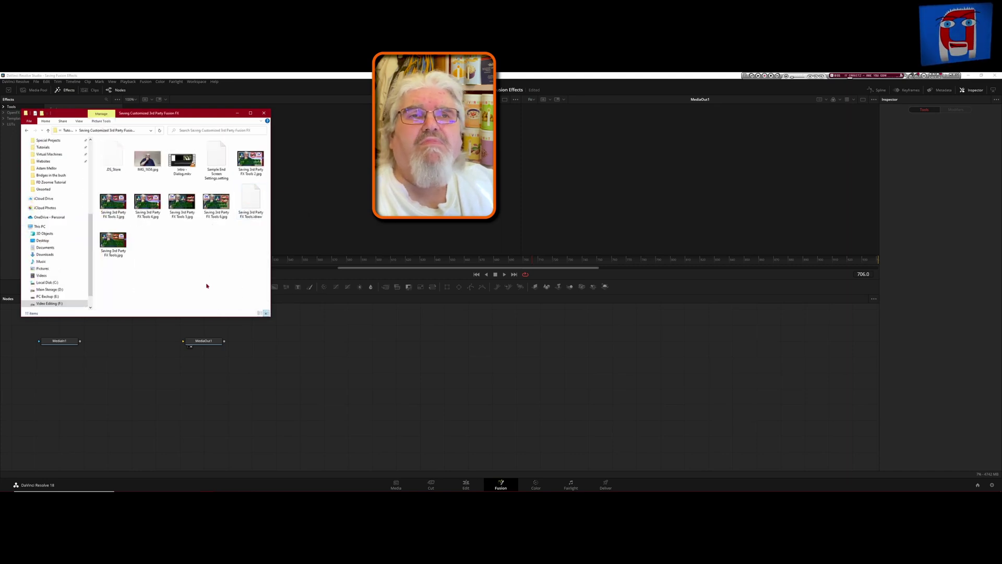
pyautogui.moveTo(220, 160); pyautogui.dragTo(133, 340)
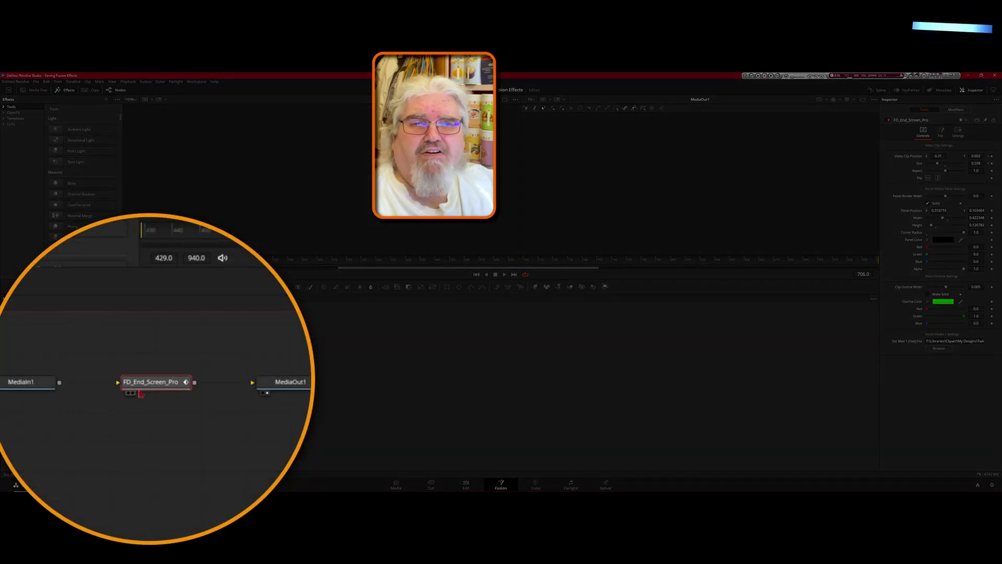
# Connect MediaIn1 through the imported FD_End_Screen_Pro node to MediaOut1 and return to the Edit page
pyautogui.moveTo(59, 384); pyautogui.dragTo(118, 382)
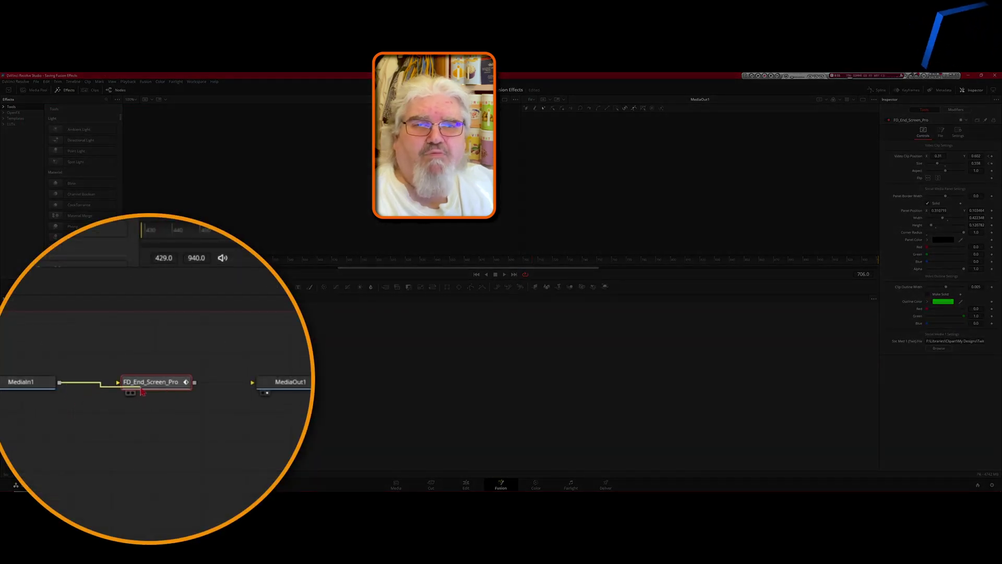
pyautogui.moveTo(194, 386); pyautogui.dragTo(253, 382)
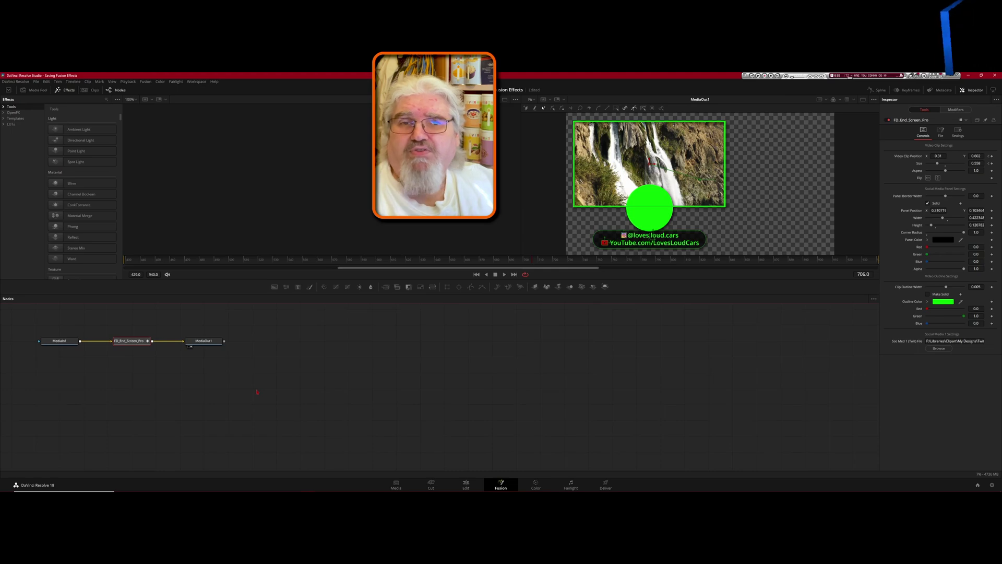
pyautogui.click(466, 485)
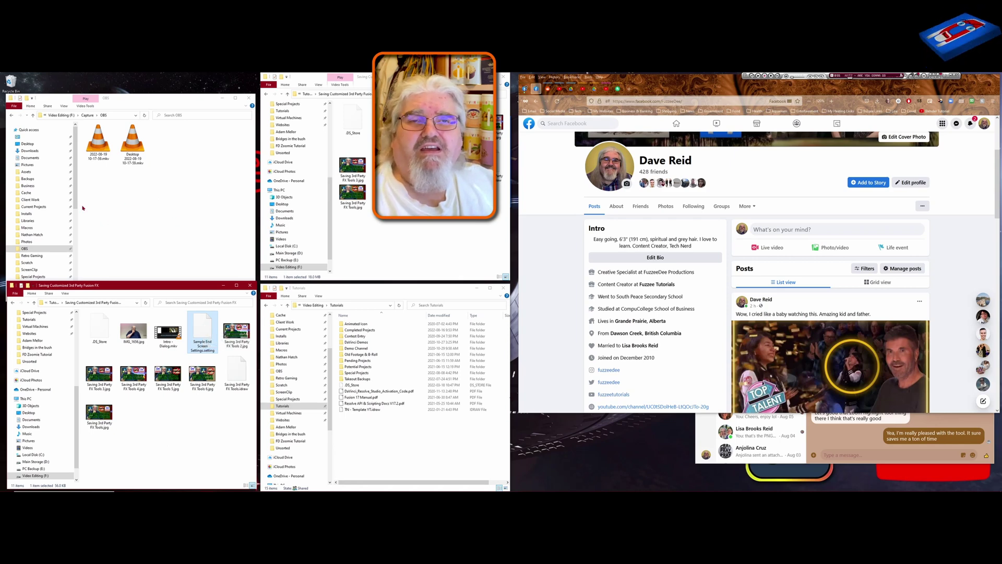
# Browse Documents > Blackmagic Design > Blank Structure for Fusion Pkgs > Edit > Effects > Fuzzee Dee in File Explorer to examine the package's folder structure
pyautogui.click(83, 208)
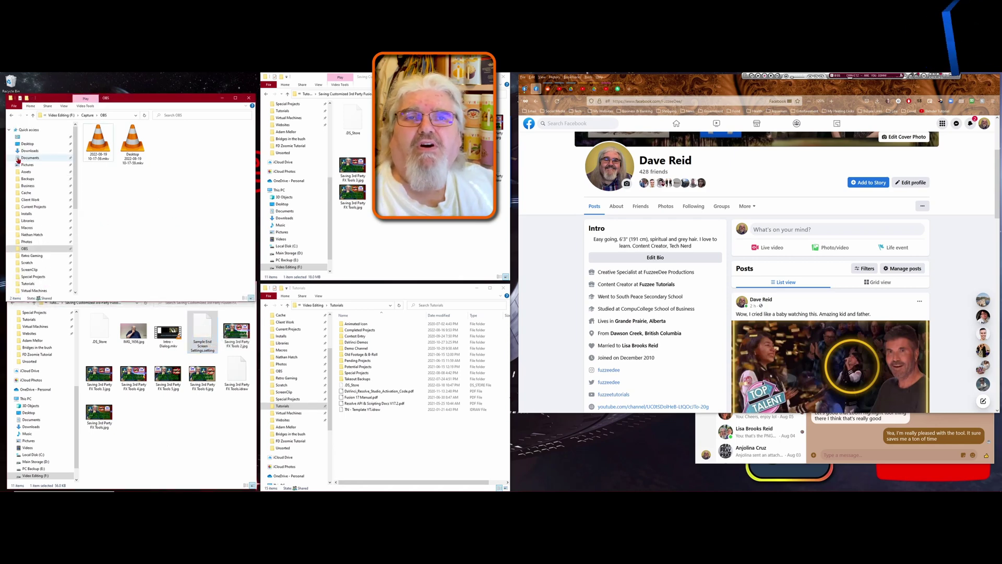
pyautogui.click(18, 158)
pyautogui.doubleClick(87, 159)
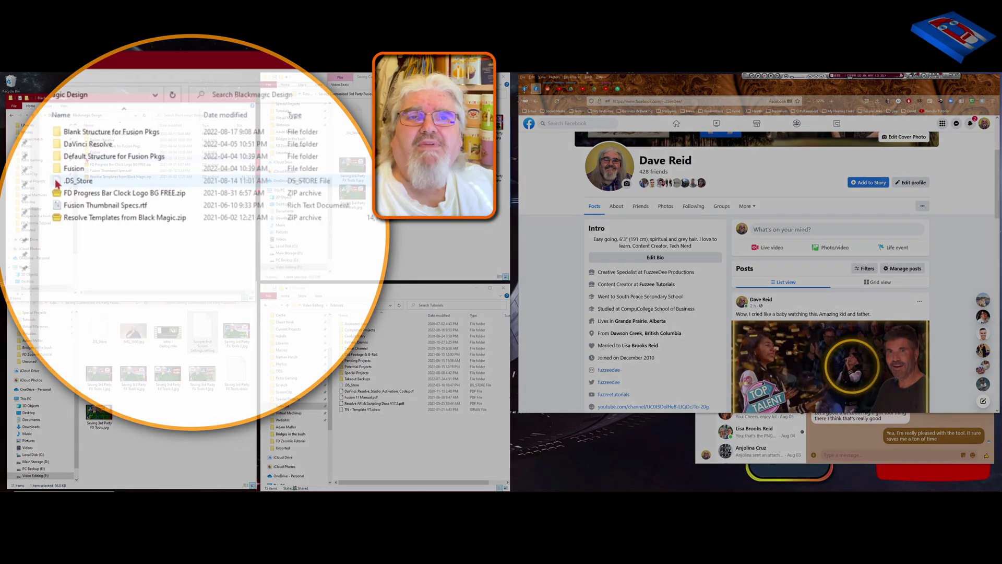
pyautogui.doubleClick(56, 134)
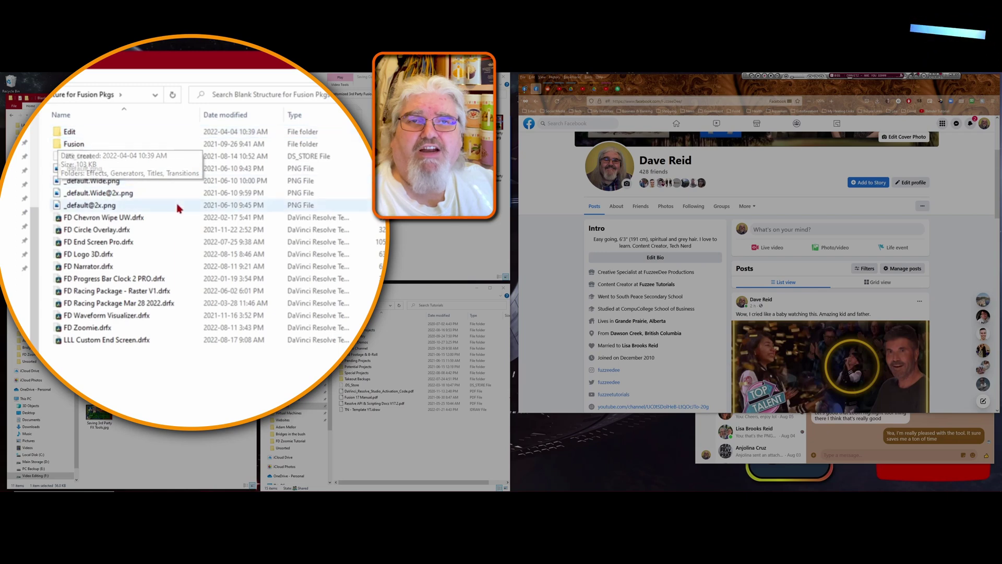
pyautogui.doubleClick(58, 136)
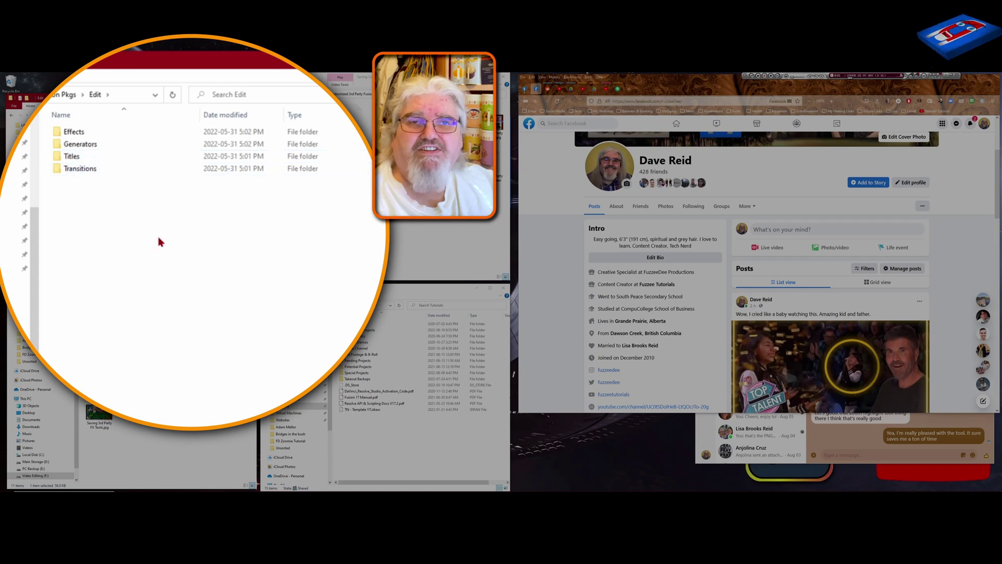
pyautogui.doubleClick(58, 135)
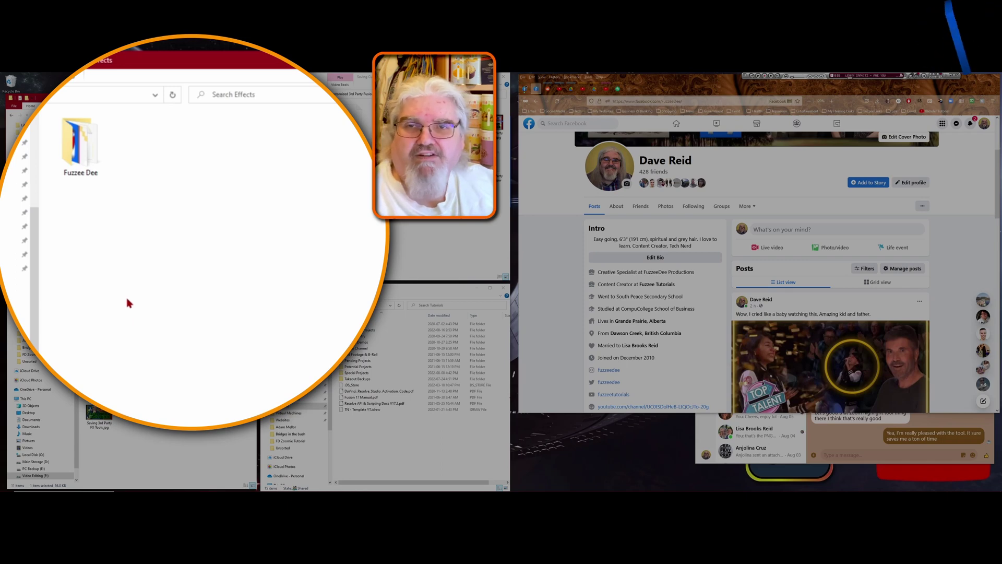
pyautogui.doubleClick(89, 162)
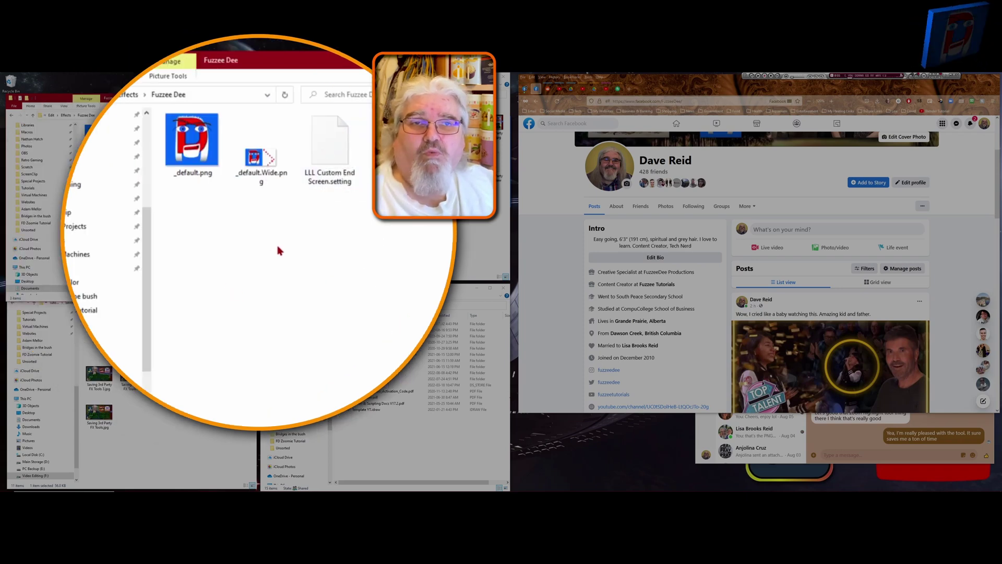
# Go back up to the Blank Structure for Fusion Pkgs folder and compress its Edit folder into a ZIP archive with PeaZip
pyautogui.hotkey('alt', 'Up')
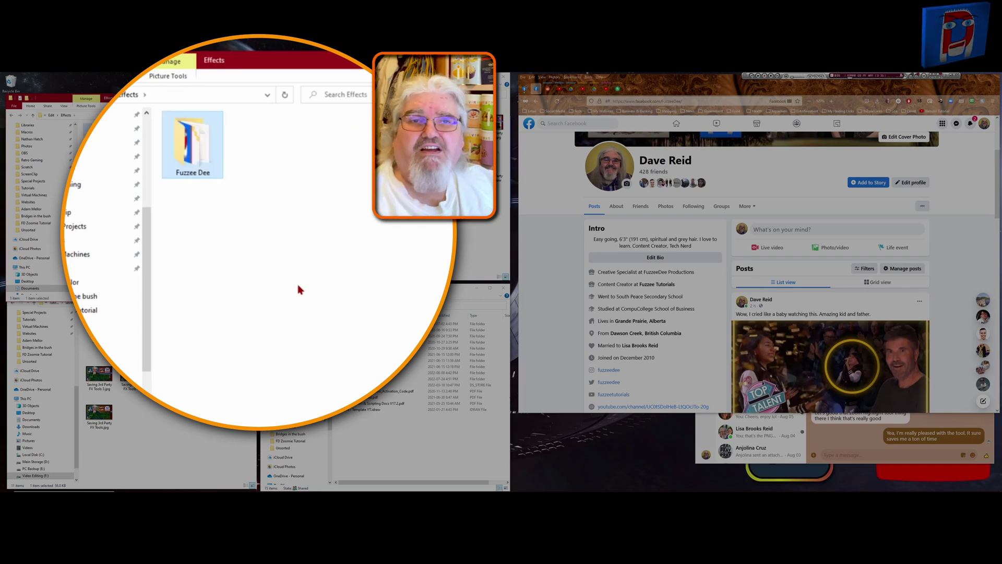
pyautogui.hotkey('alt', 'Up')
pyautogui.hotkey('alt', 'Up')
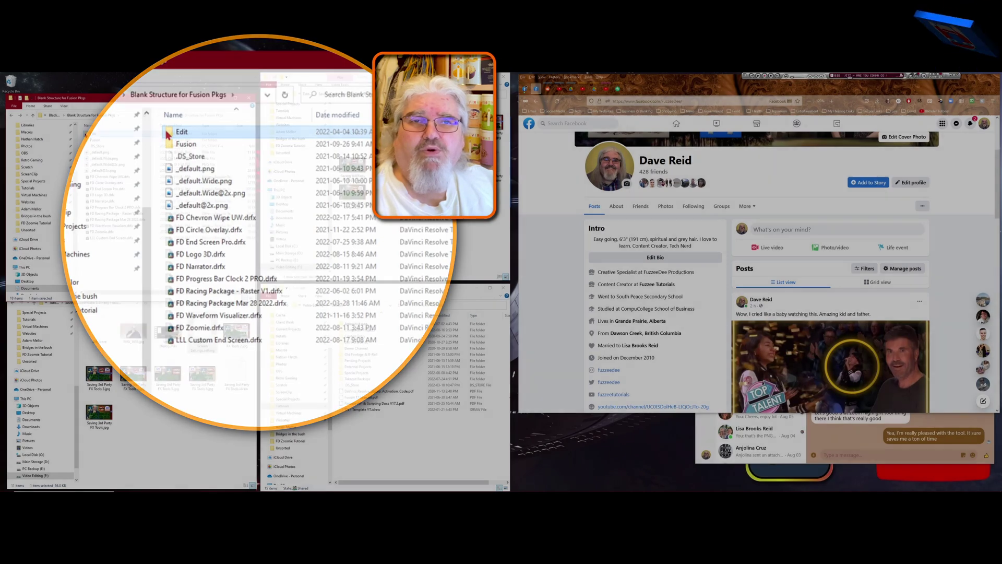
pyautogui.rightClick(166, 134)
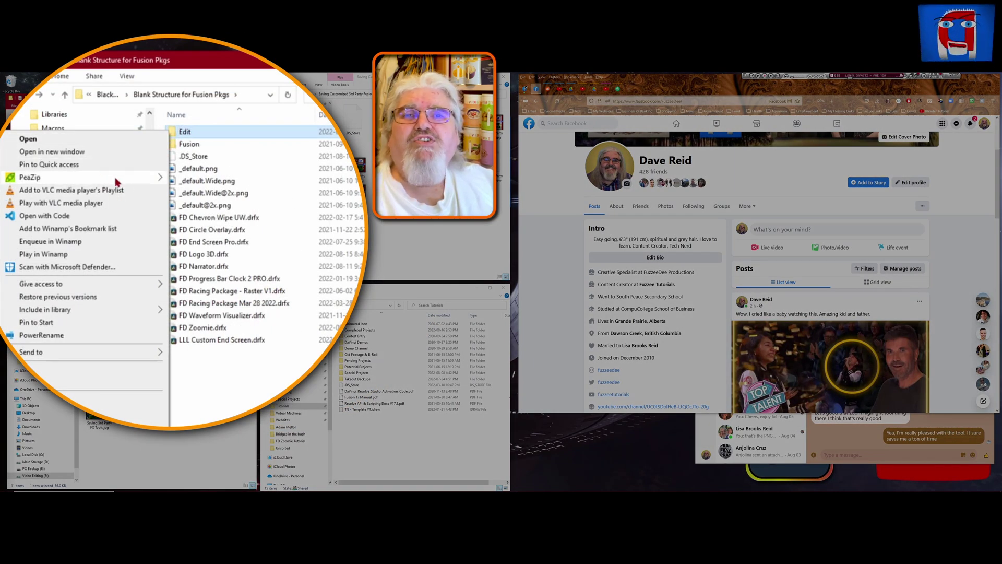
pyautogui.moveTo(154, 181)
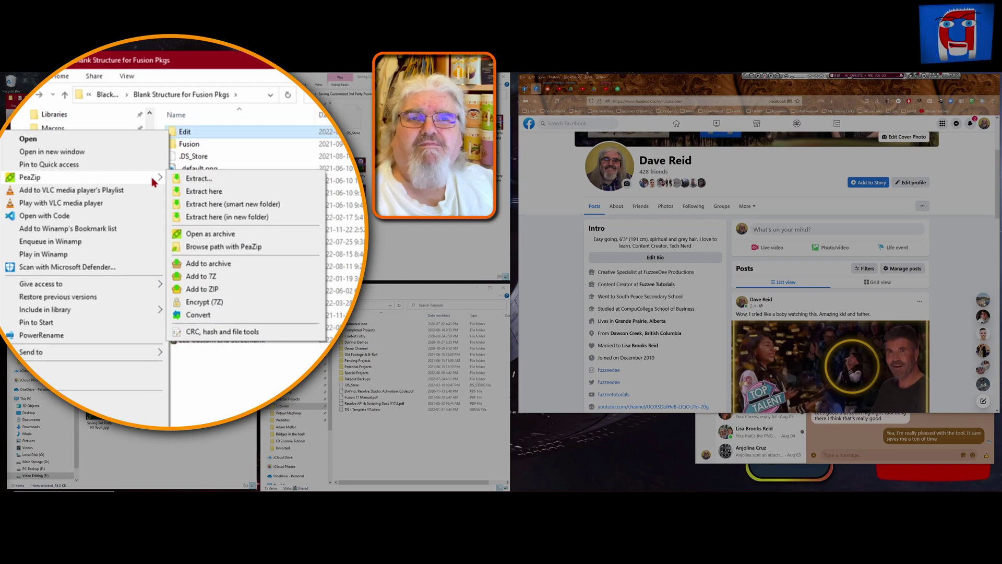
pyautogui.click(233, 263)
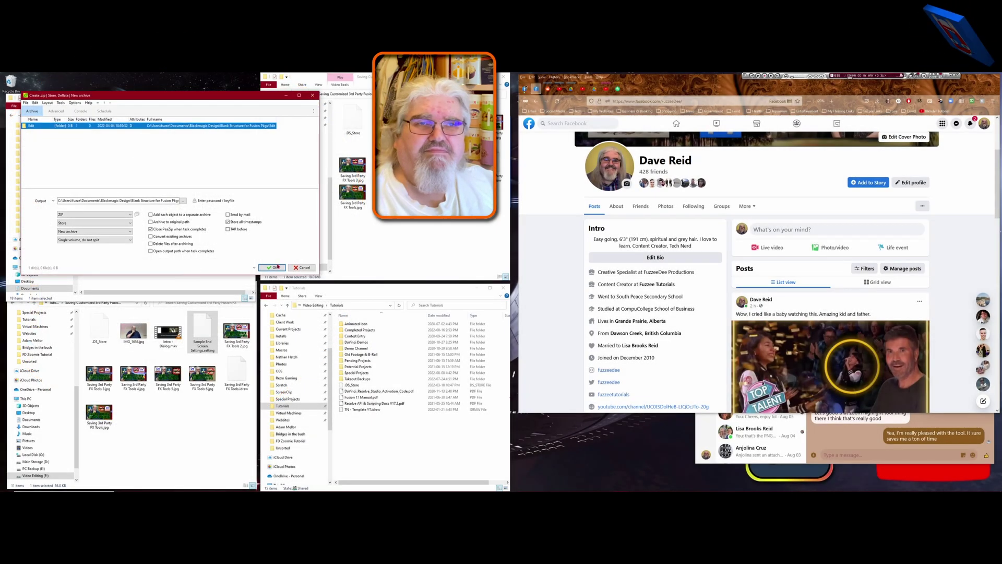
pyautogui.click(277, 267)
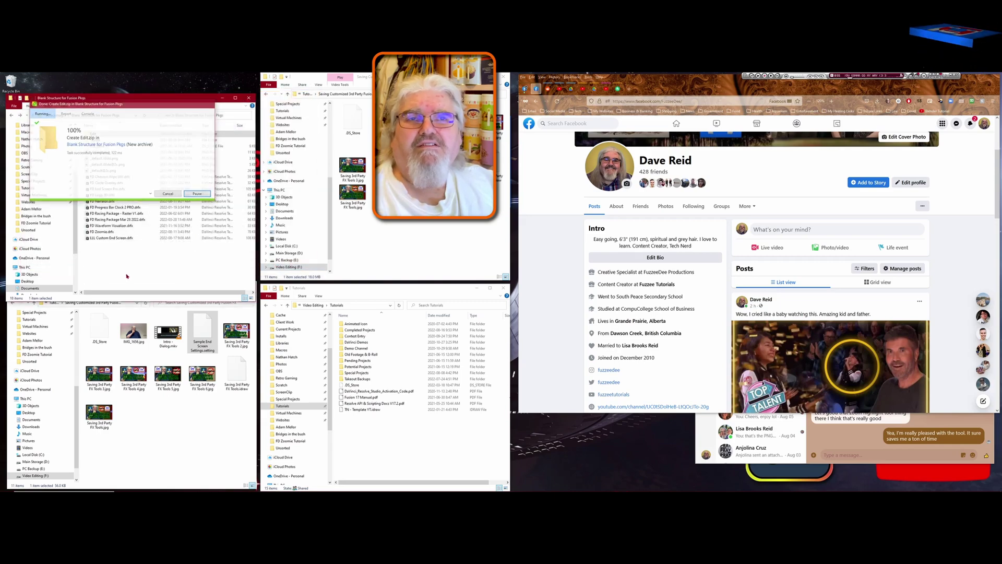
# Rename the Edit.zip archive as "Sample Code End Screen.drfx" and accept the file extension change
pyautogui.click(89, 178)
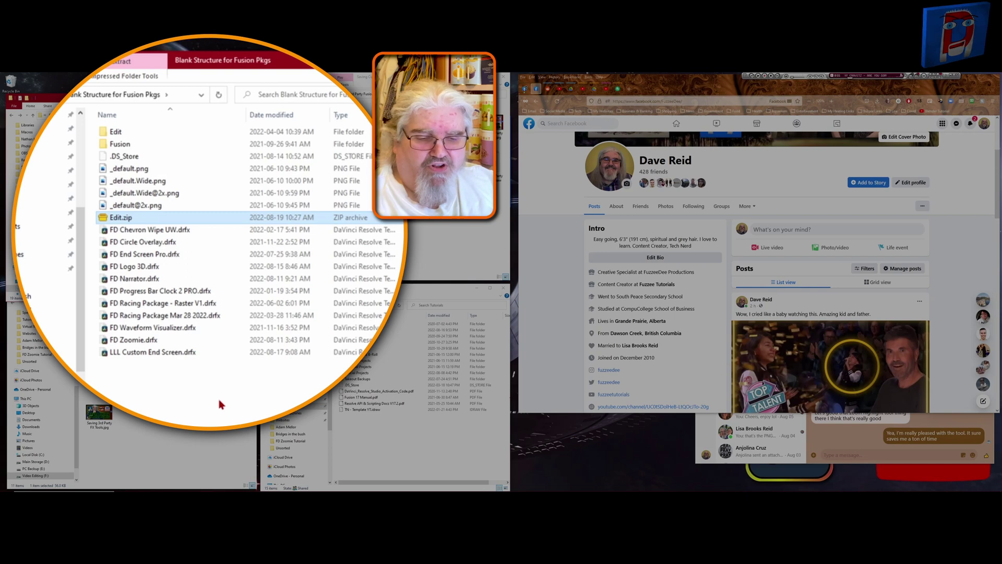
pyautogui.press('F2')
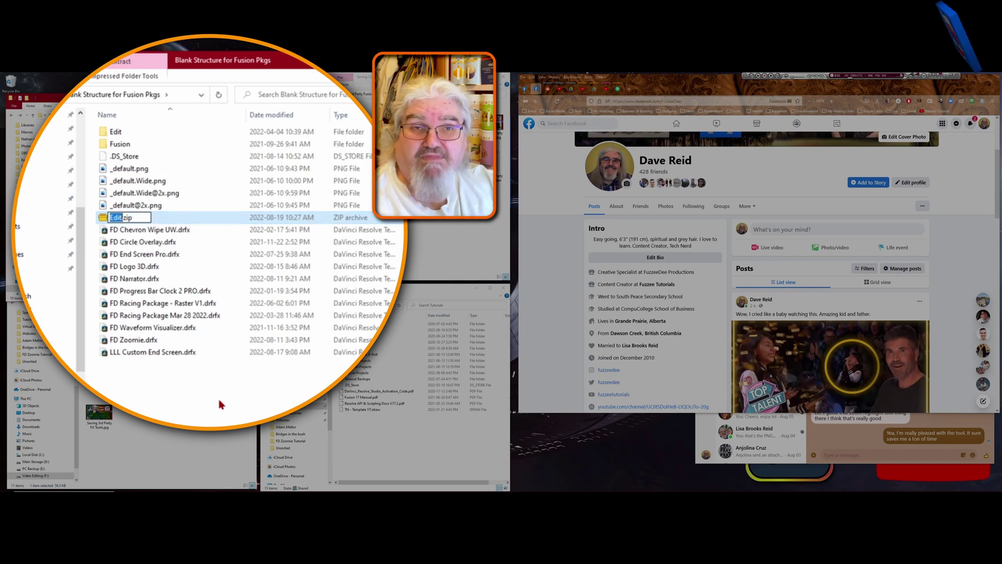
pyautogui.write('Sample Code End Screen')
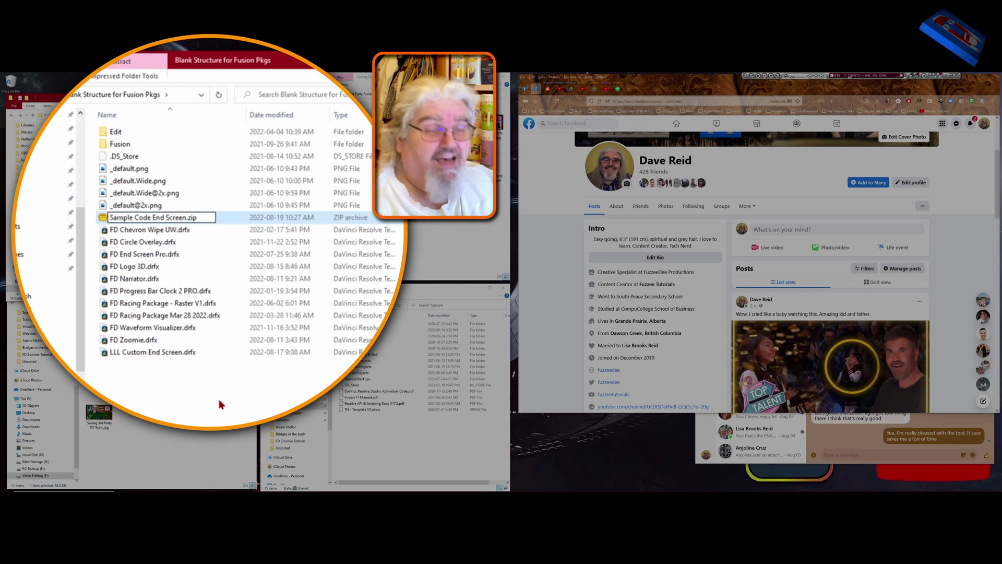
pyautogui.press('BackSpace')
pyautogui.press('BackSpace')
pyautogui.press('BackSpace')
pyautogui.press('BackSpace')
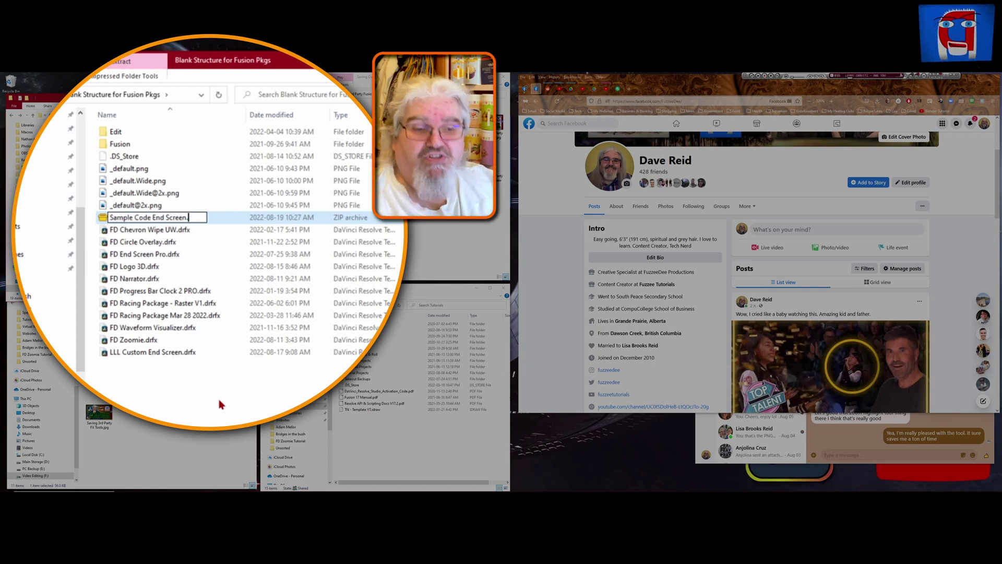
pyautogui.write('.drfx')
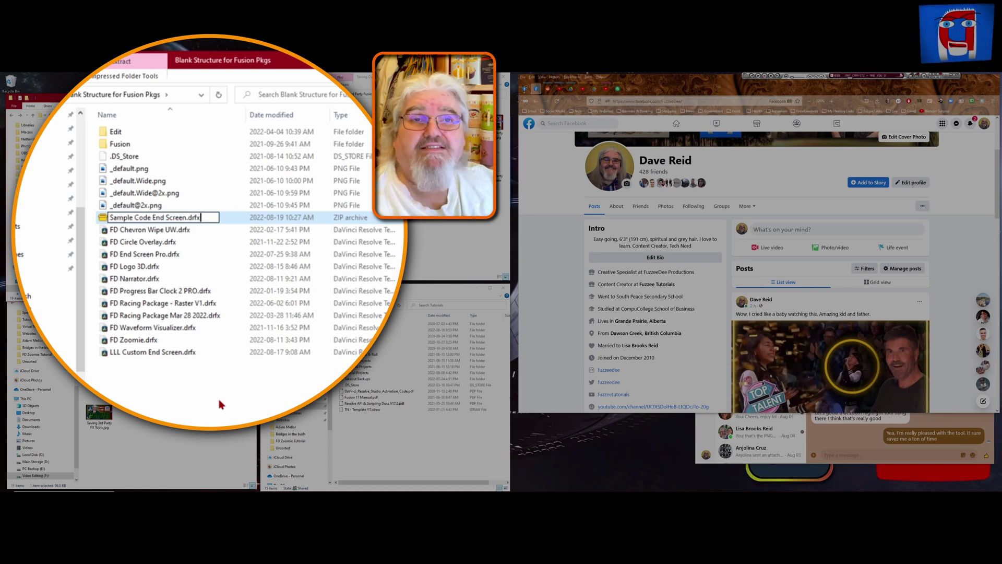
pyautogui.press('Return')
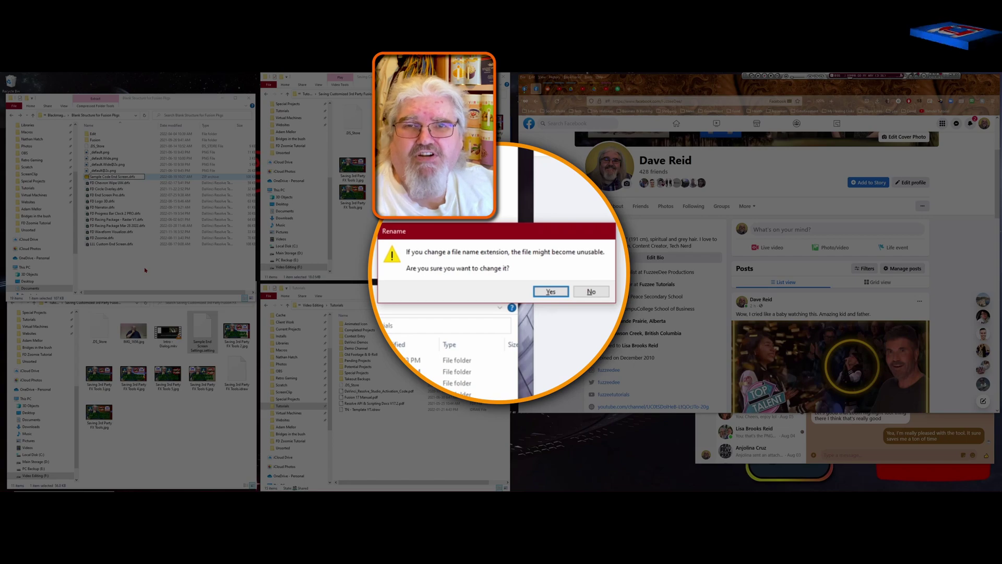
pyautogui.press('Return')
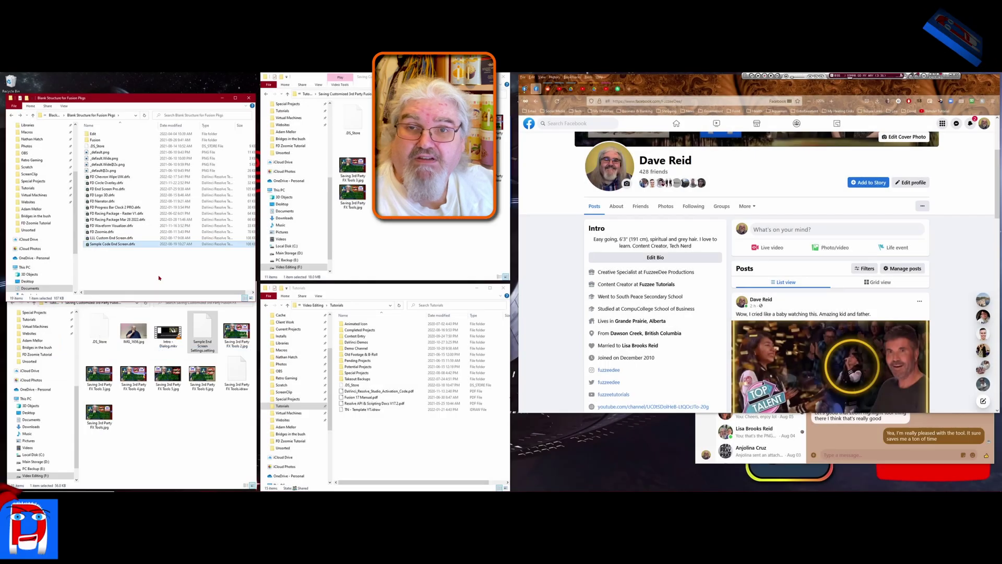
# Delete the Sample Code End Screen.drfx package and select LLL Custom End Screen.drfx
pyautogui.press('Delete')
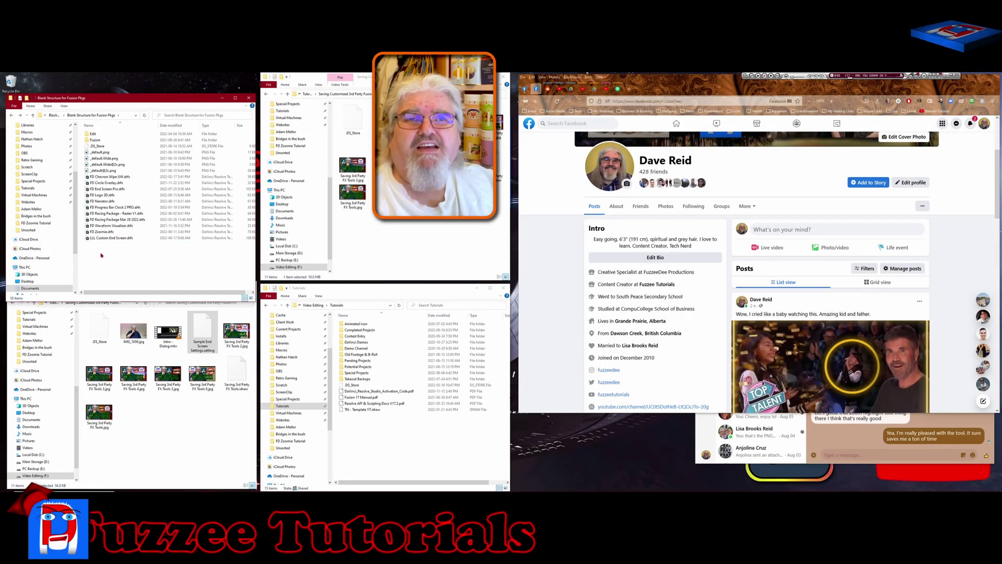
pyautogui.click(87, 238)
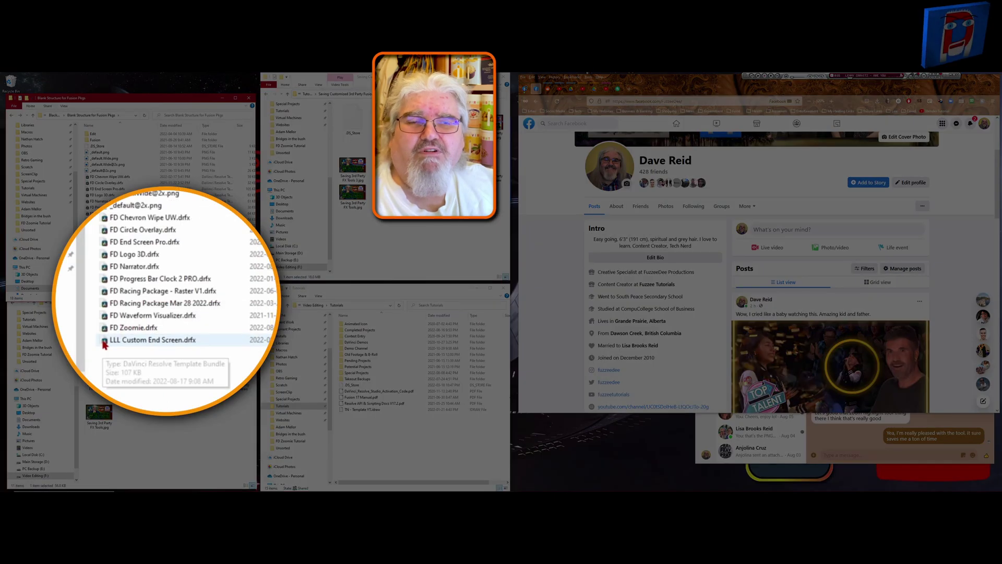